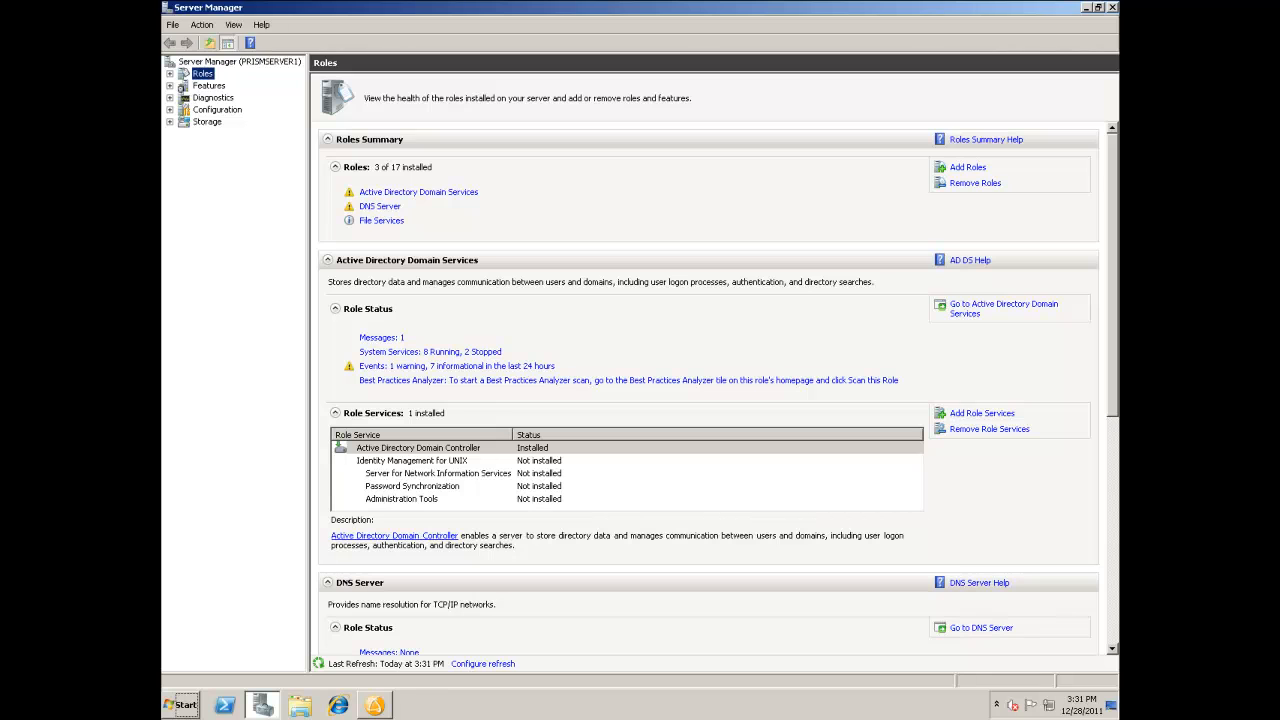
Start adding server roles and select Application Server with its required features, plus Web Server (IIS).
click(970, 171)
click(757, 540)
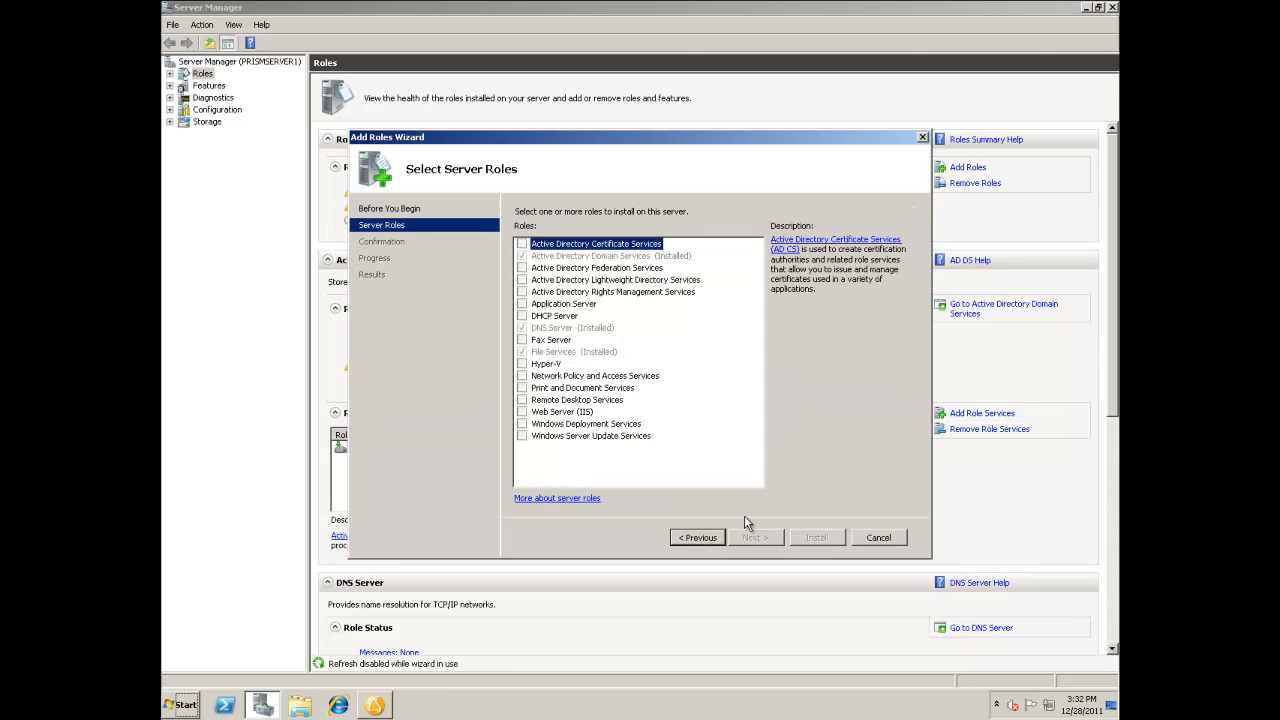
click(523, 304)
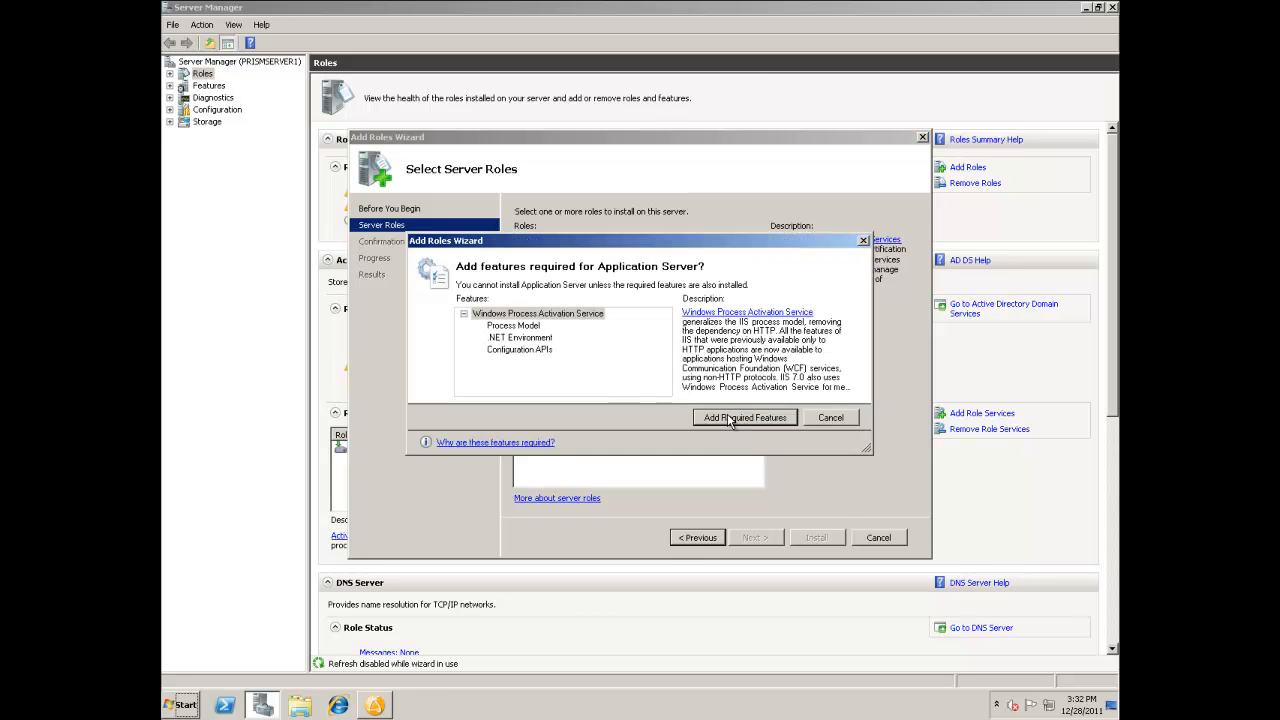
click(745, 418)
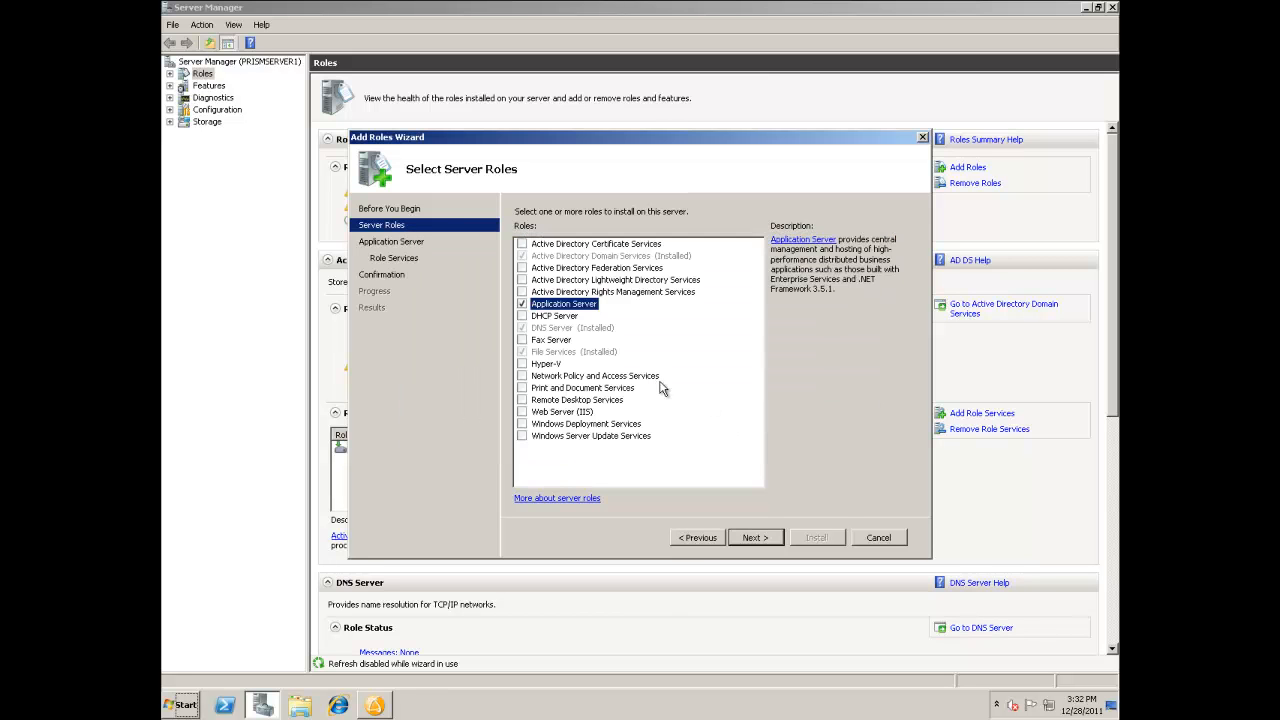
click(522, 412)
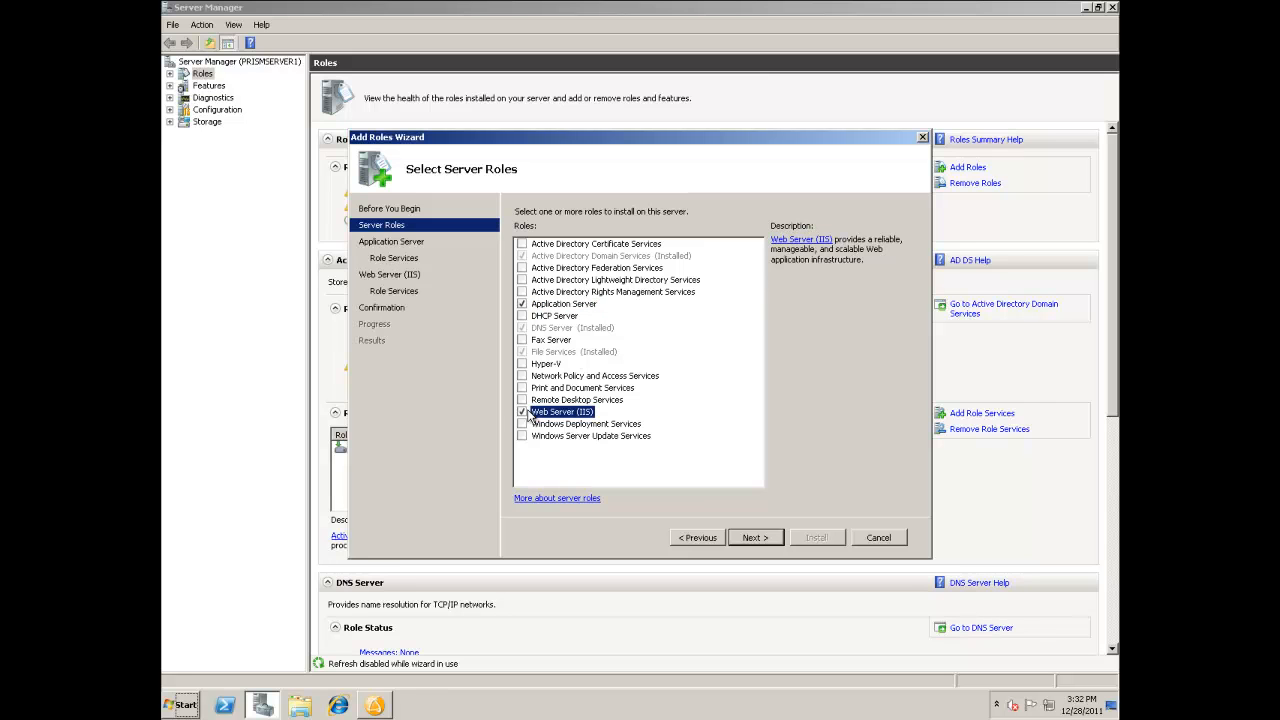
Keep the default Application Server role services and add ASP.NET with its required role services to Web Server (IIS).
click(752, 540)
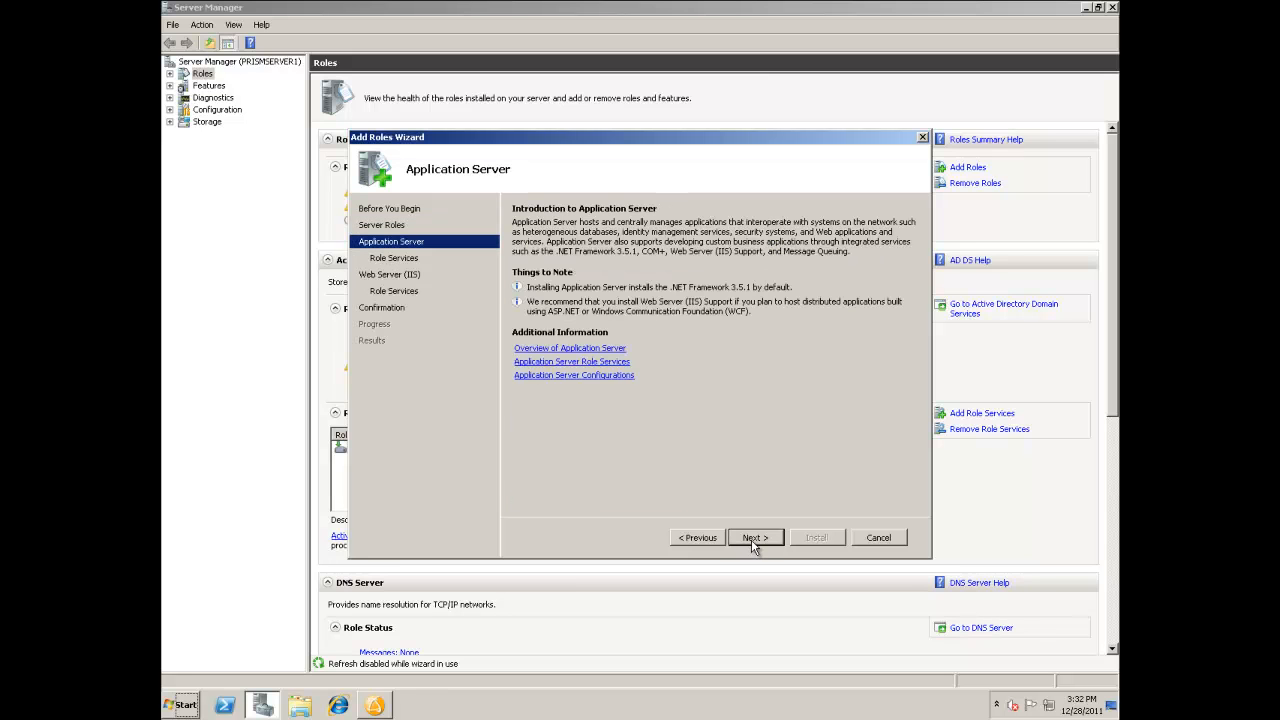
click(754, 538)
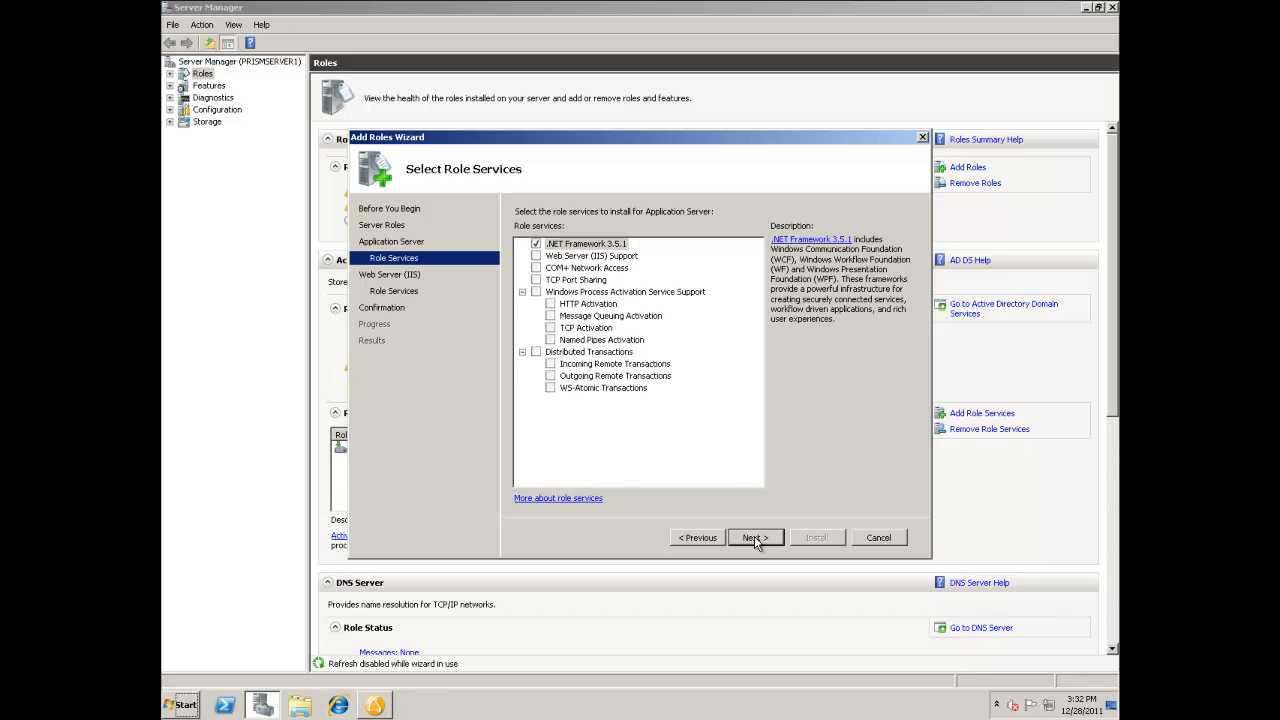
click(754, 537)
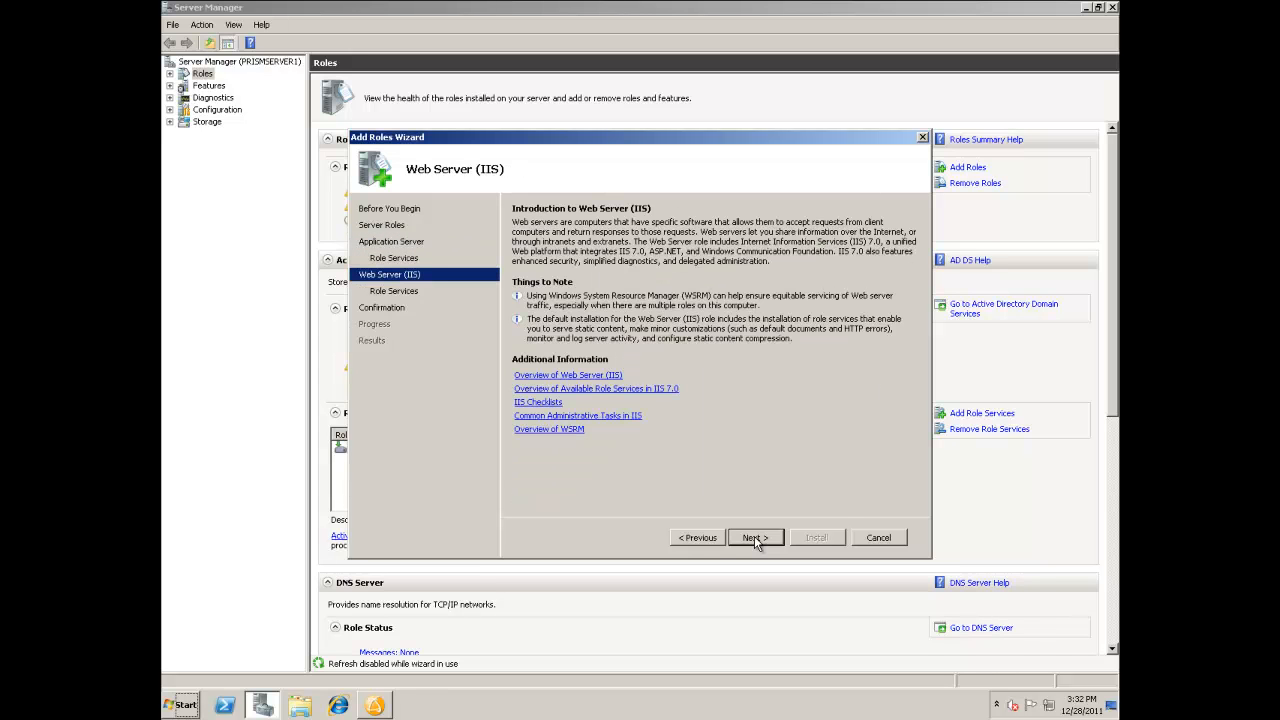
click(754, 537)
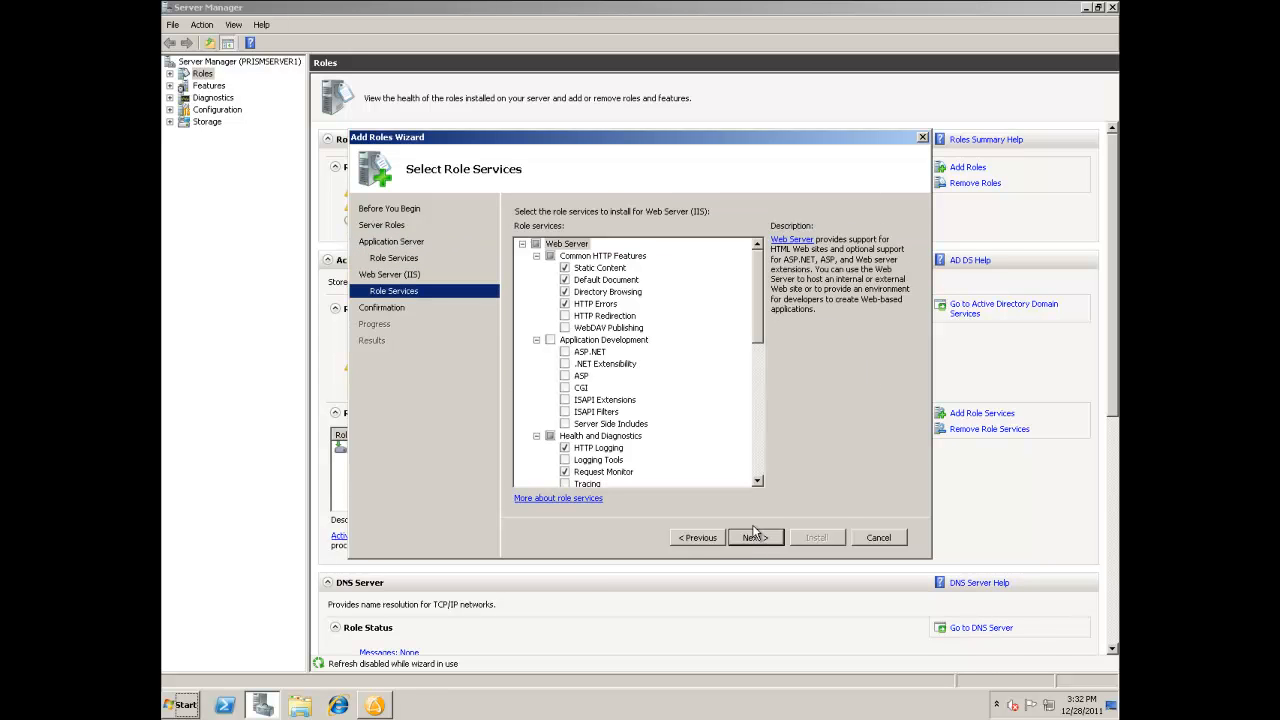
click(565, 353)
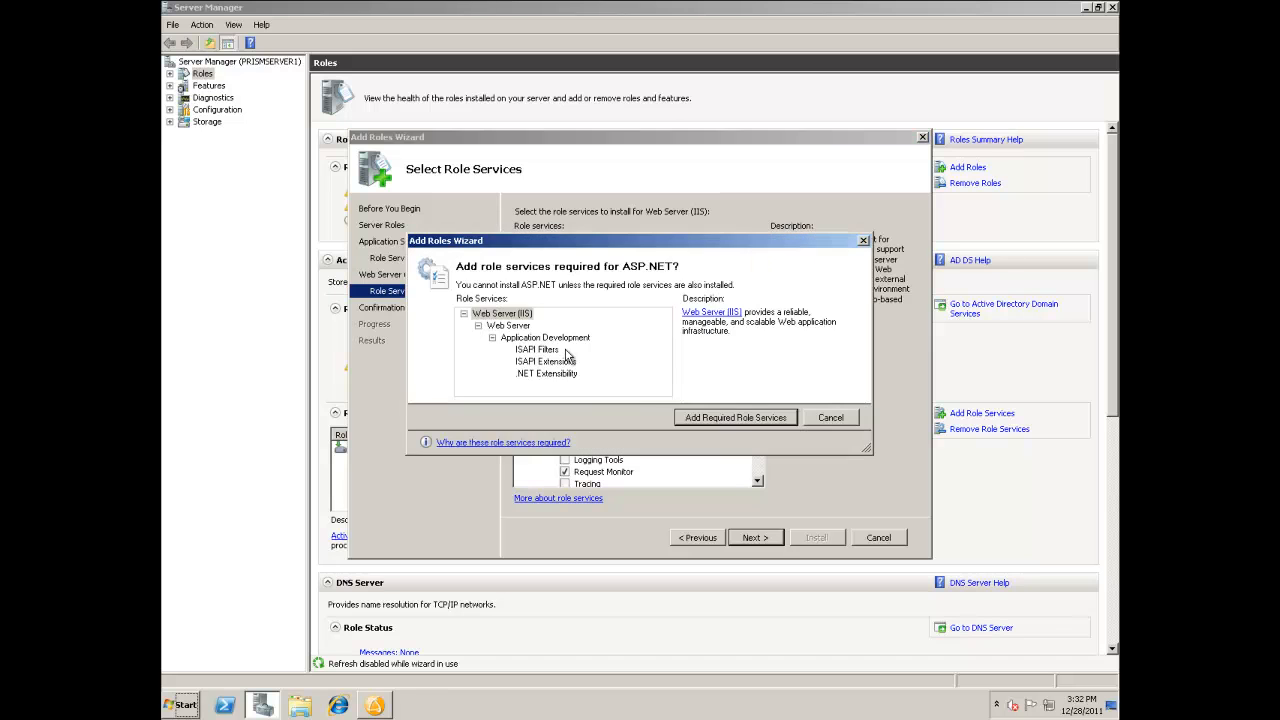
click(721, 417)
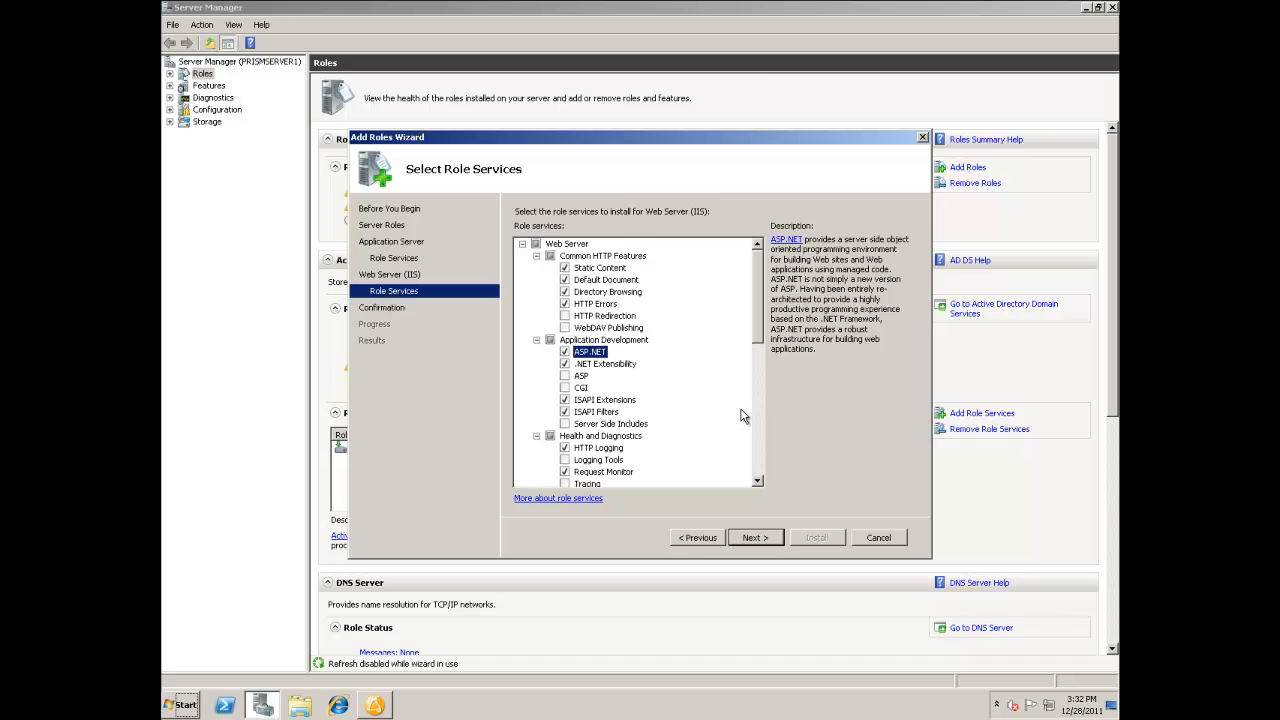
Include IIS 6 Management Compatibility, install the selected roles, and close the wizard and Server Manager.
drag(757, 323, 760, 451)
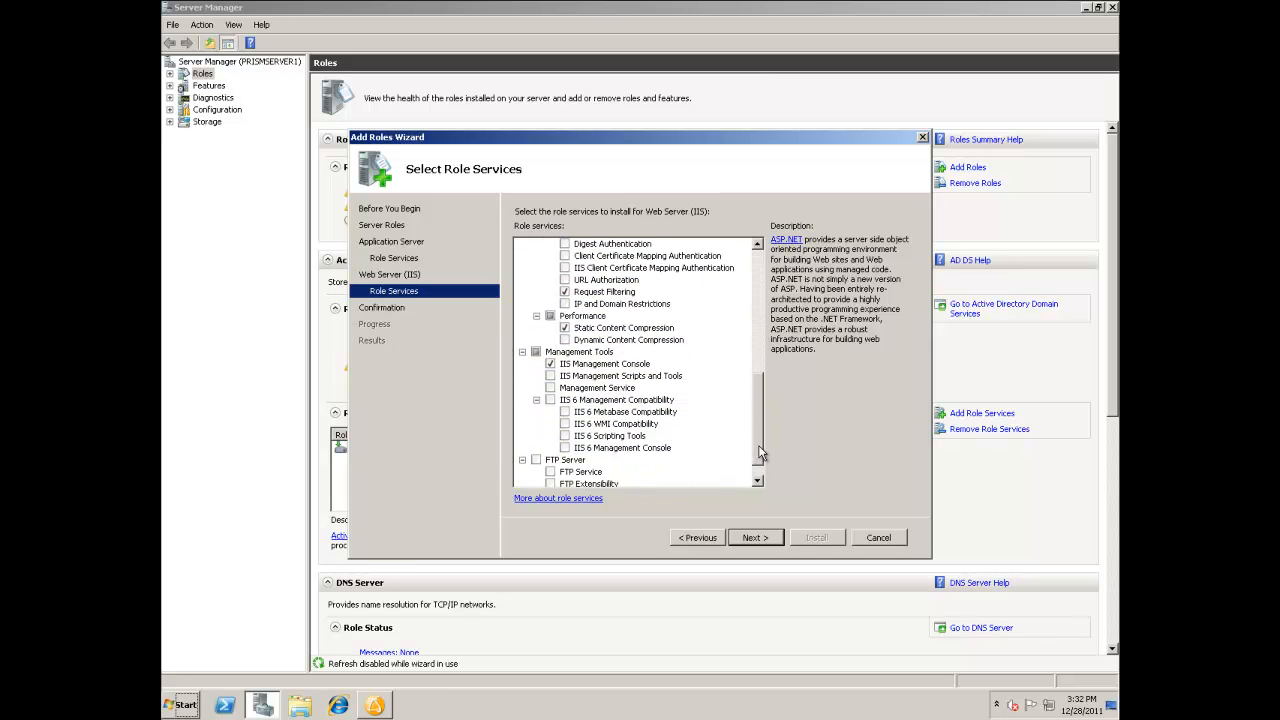
click(550, 400)
click(752, 537)
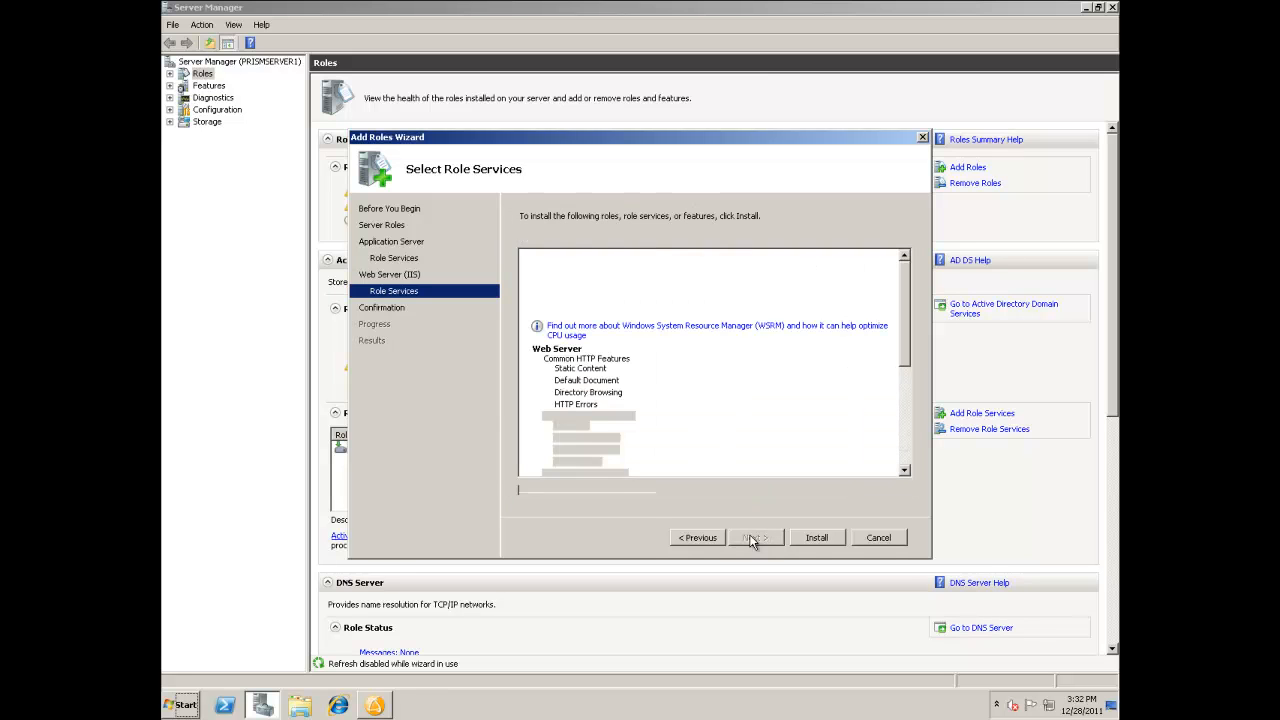
click(816, 537)
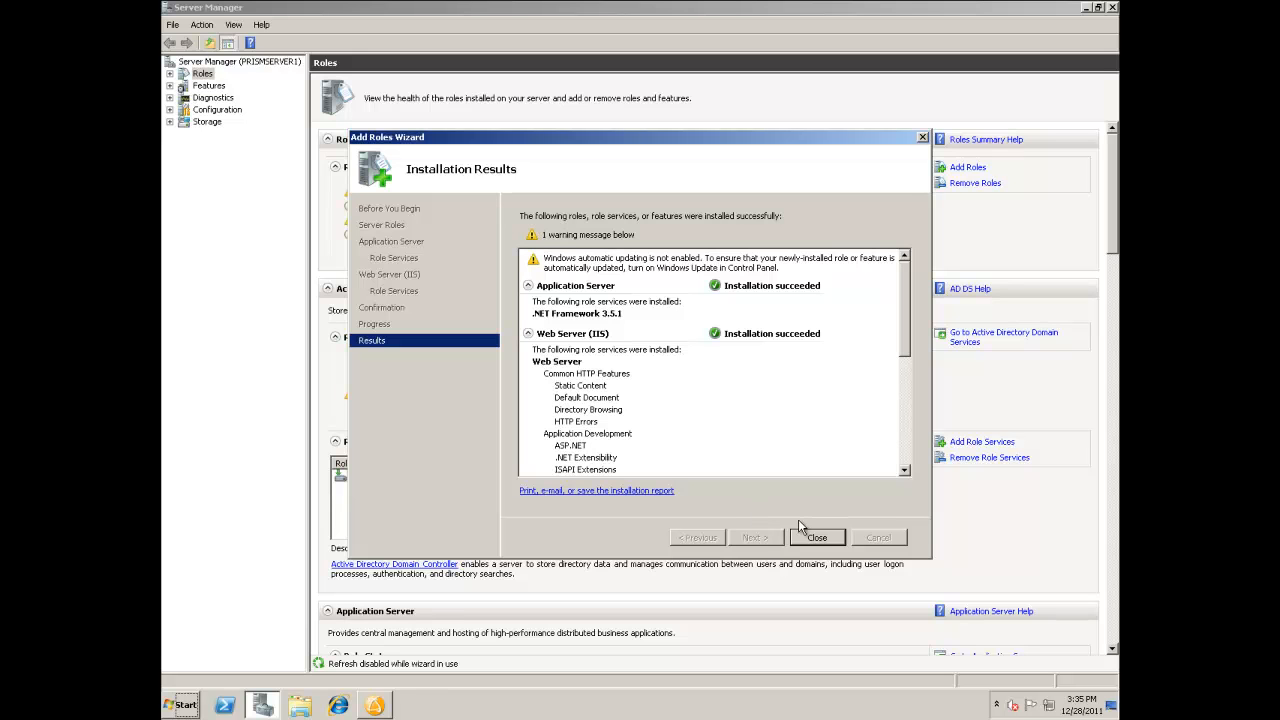
click(818, 538)
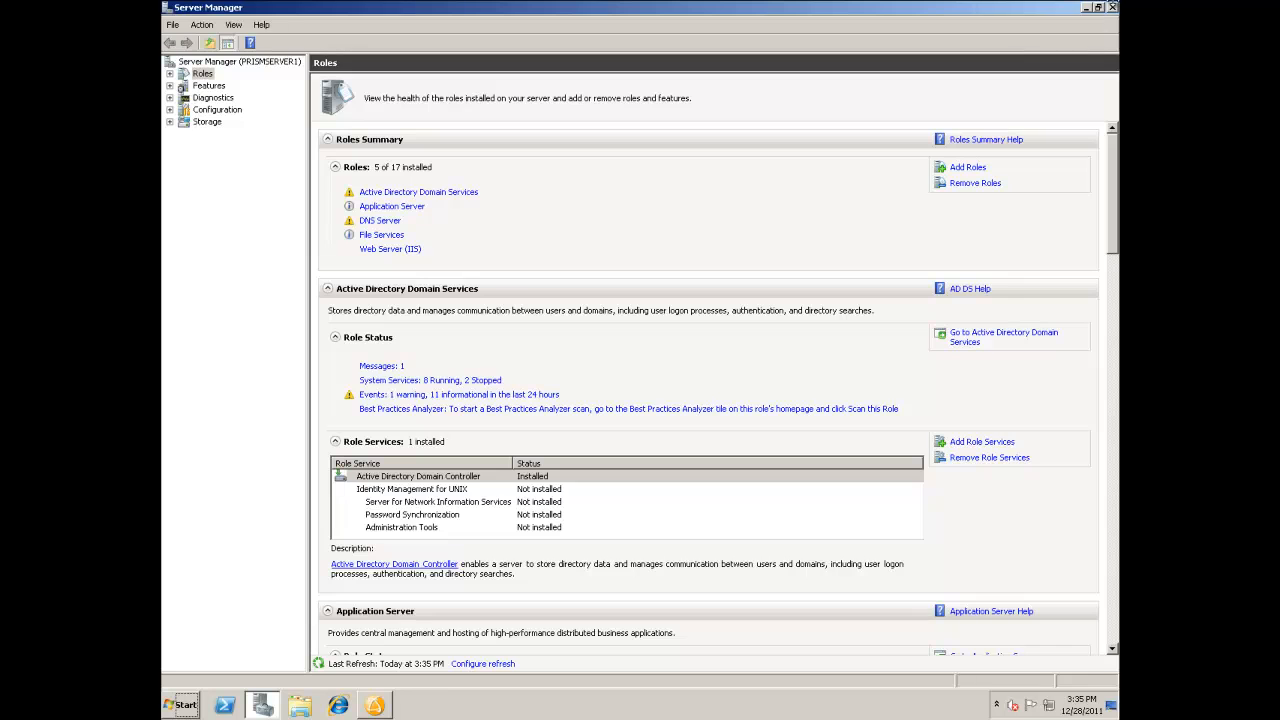
click(1112, 7)
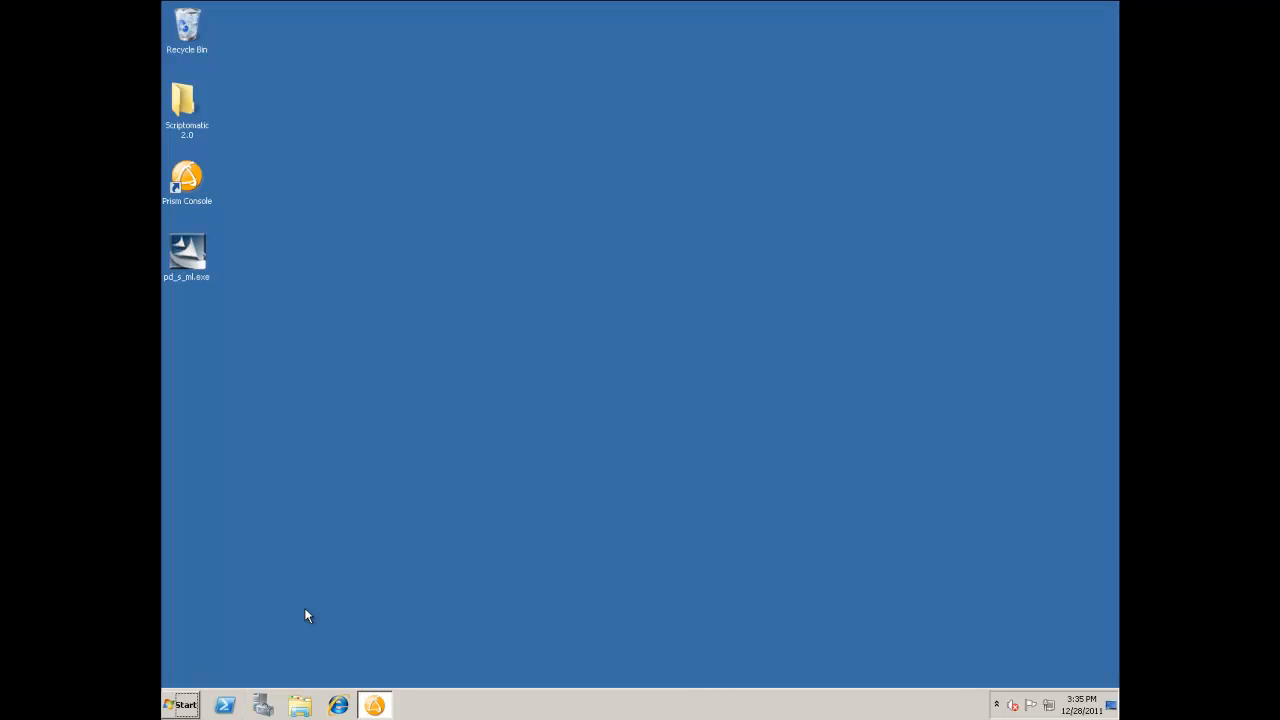
Browse to the folder C:\Program Files (x86)\New Boundary\Server.
click(192, 703)
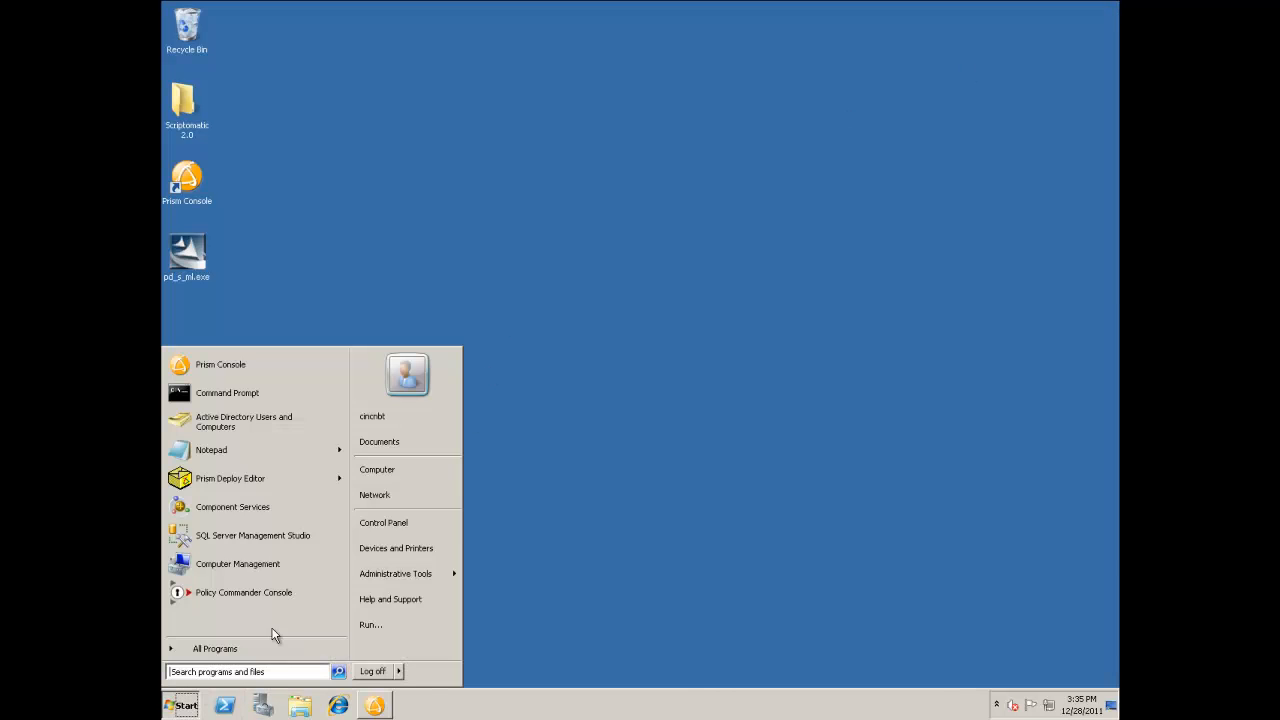
click(412, 469)
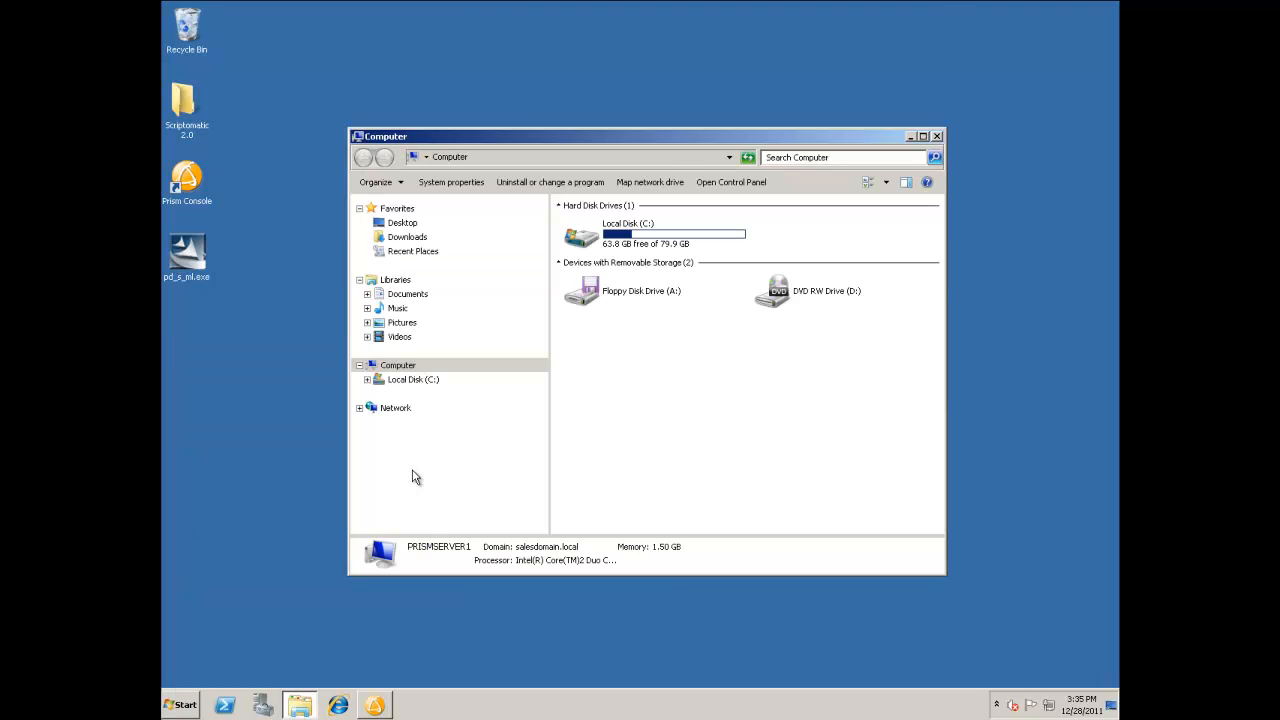
double_click(641, 241)
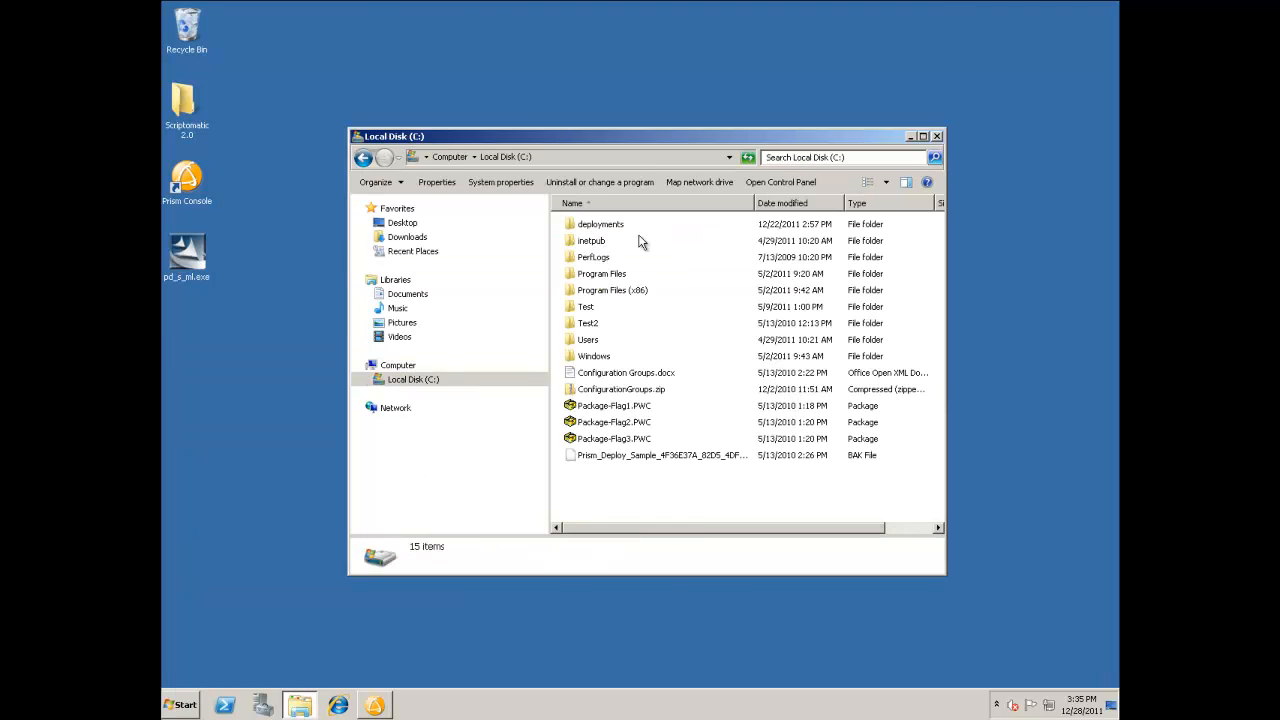
double_click(621, 291)
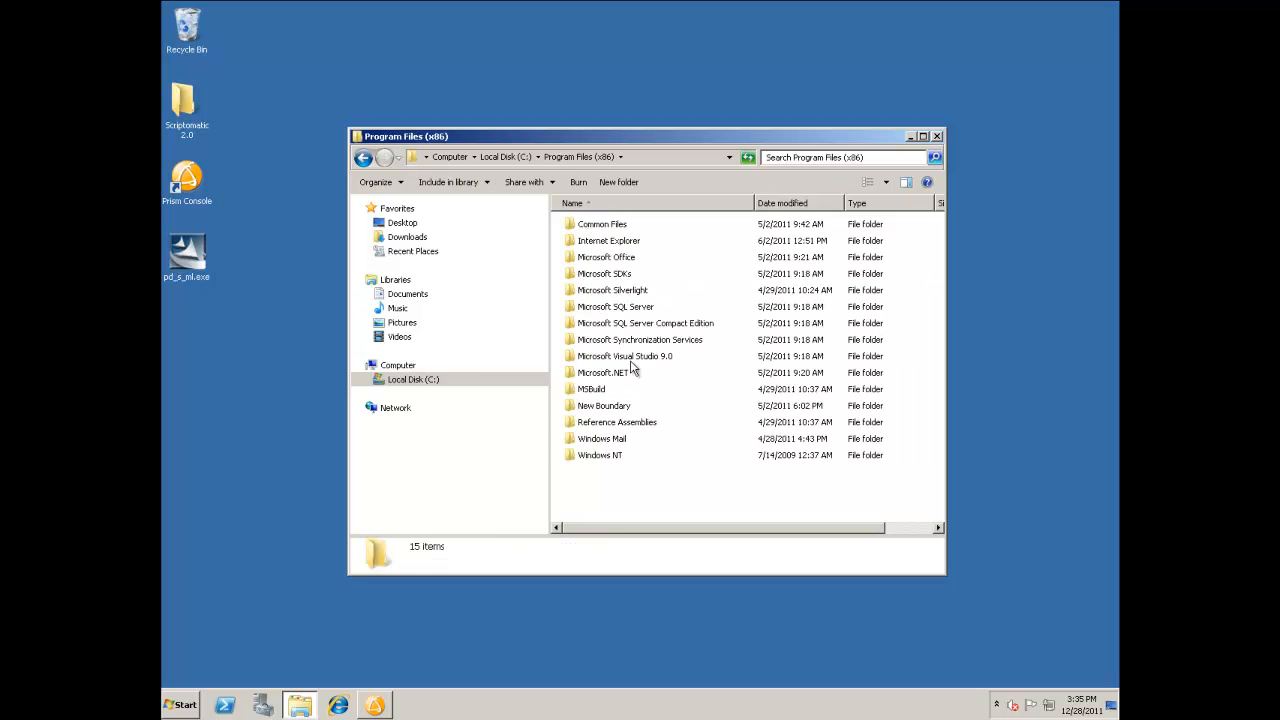
double_click(603, 406)
double_click(597, 309)
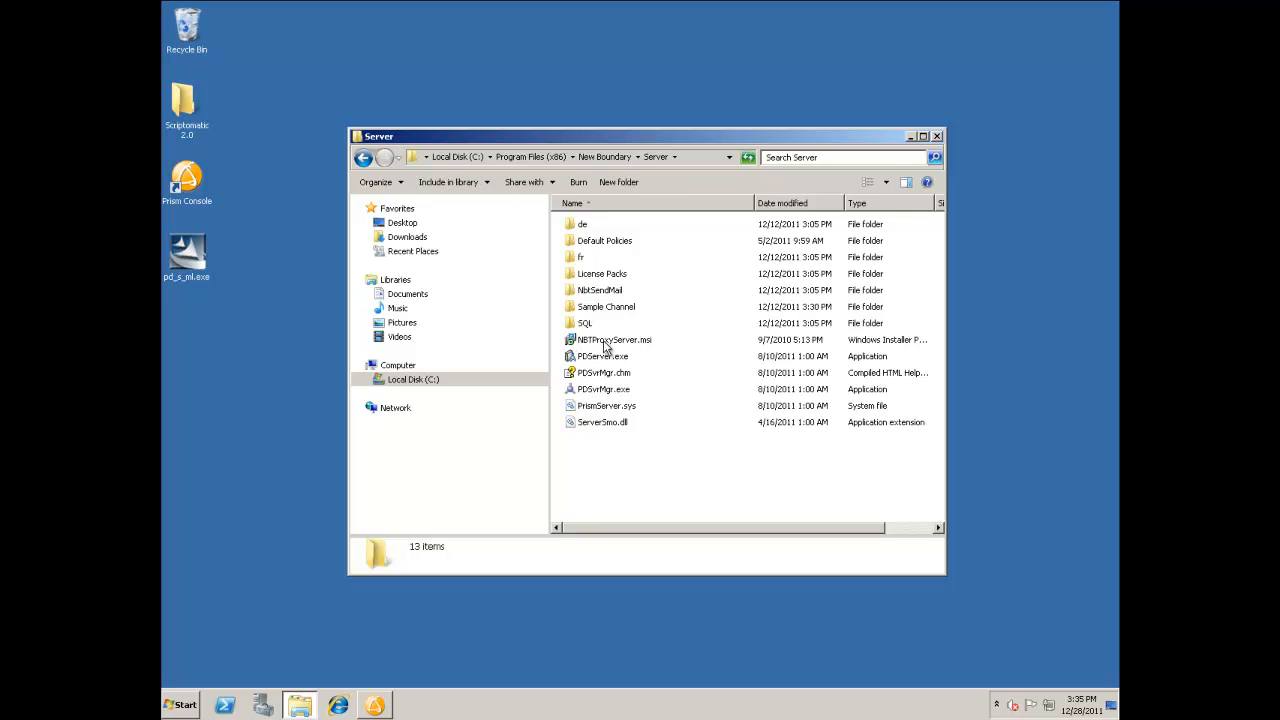
Install NBTProxyServer.msi on the Default Web Site with the virtual directory NBTProxyServer.
click(606, 343)
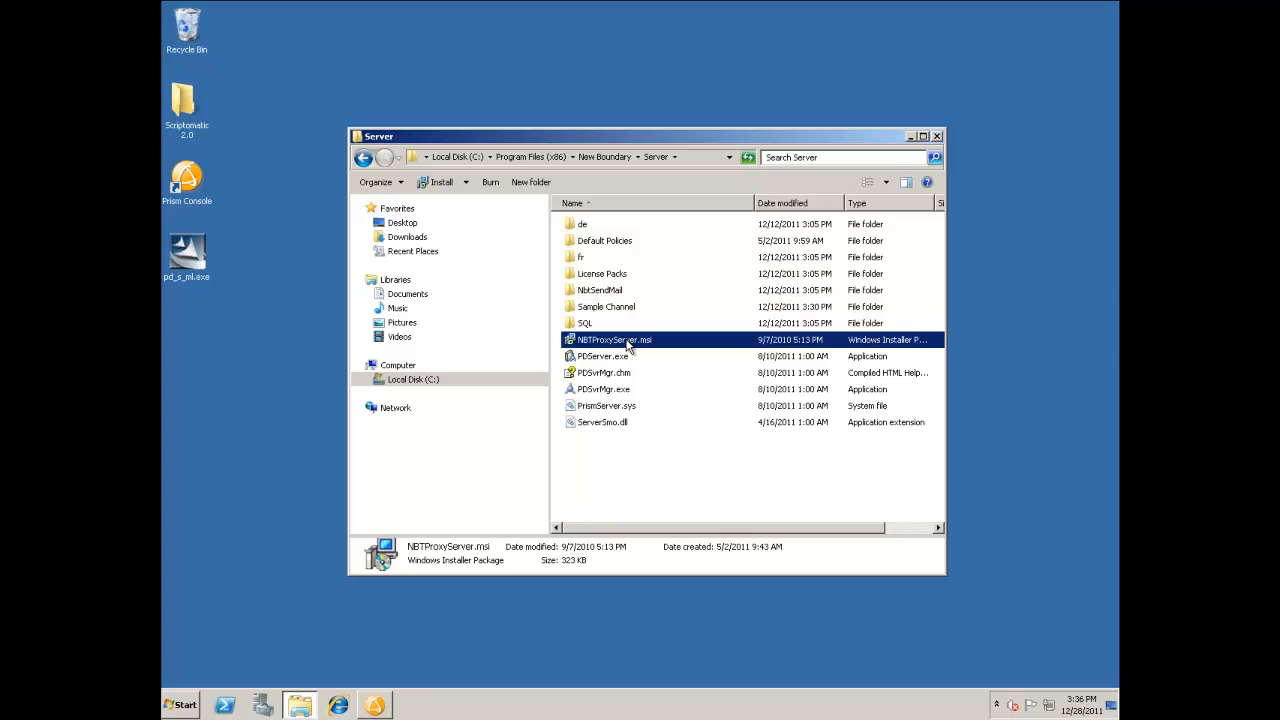
double_click(630, 342)
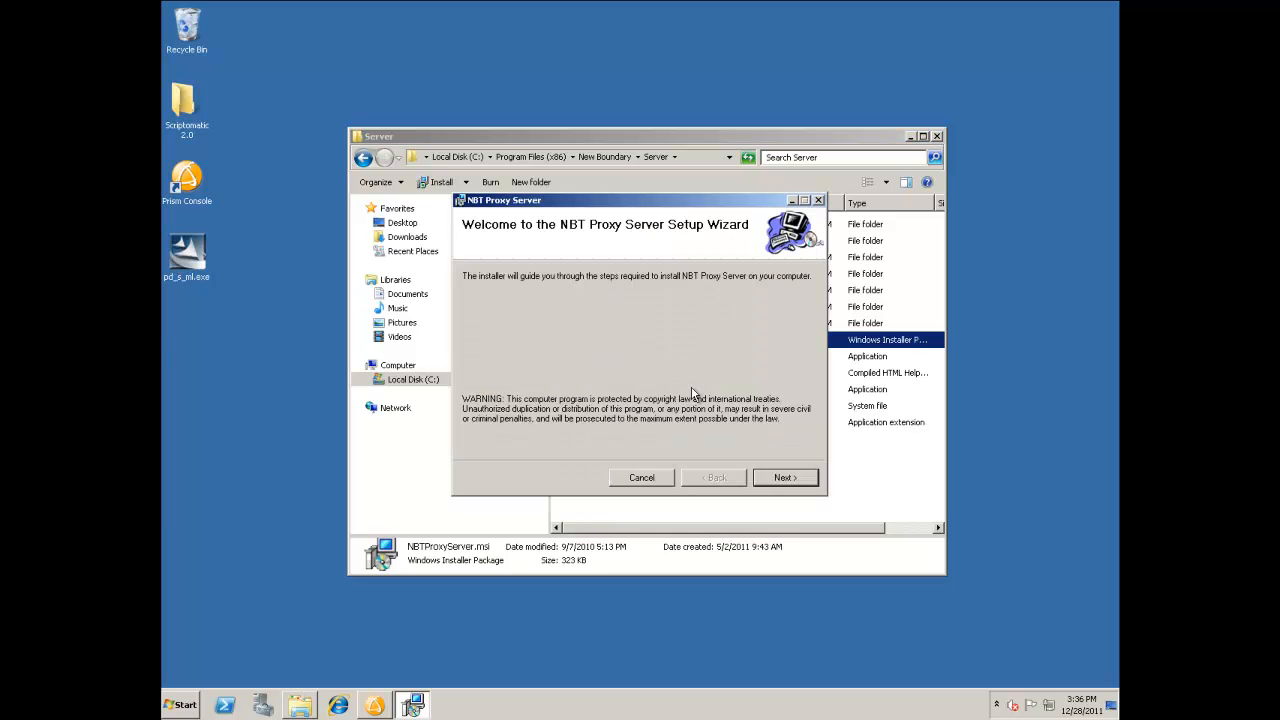
click(786, 480)
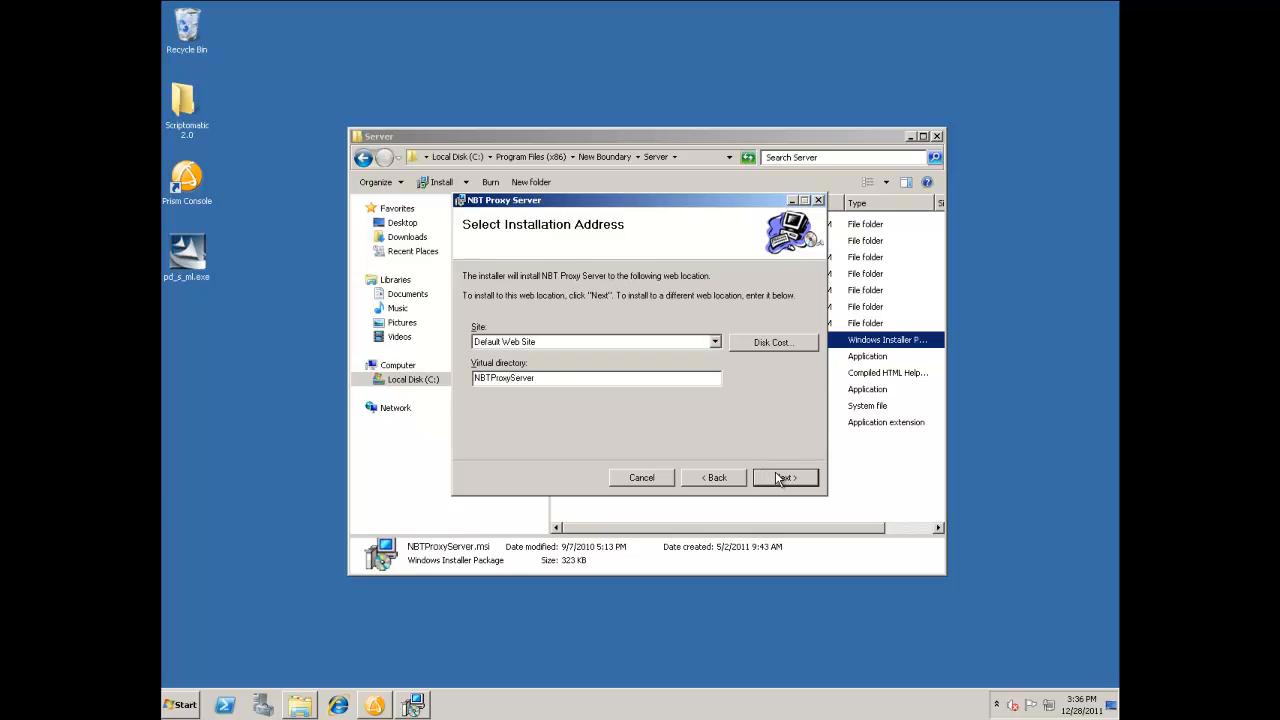
click(784, 479)
click(784, 478)
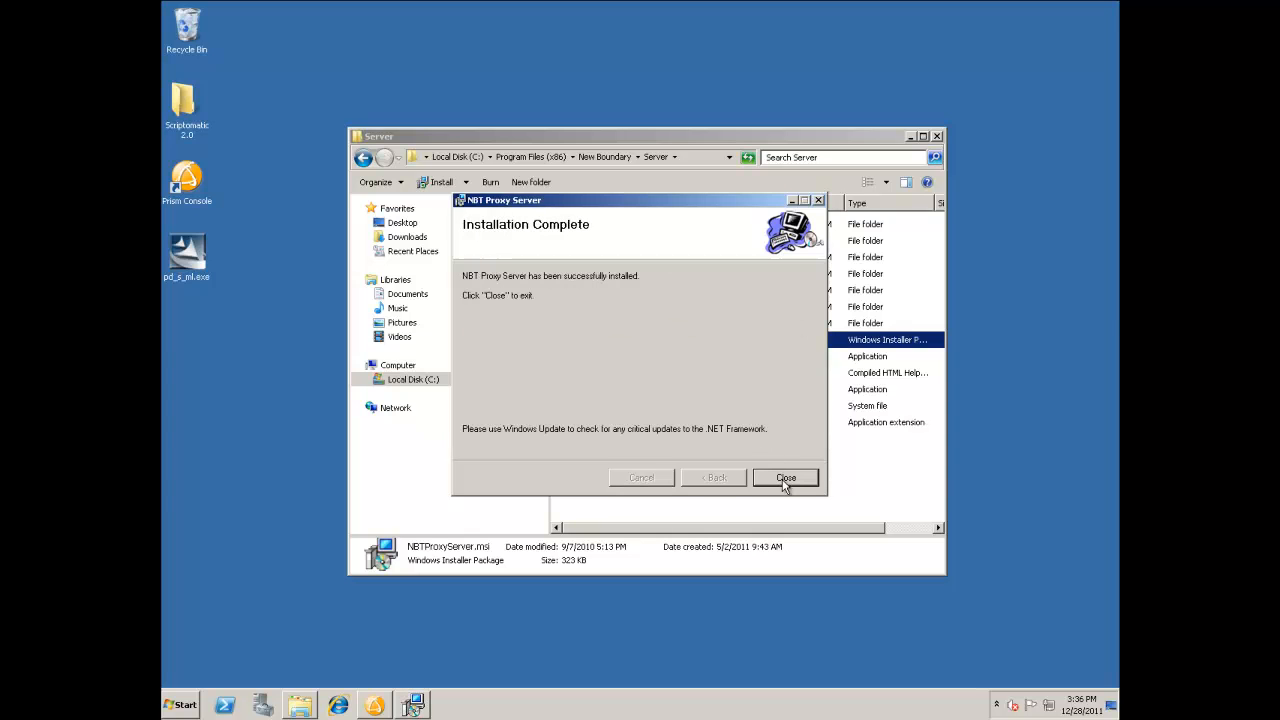
click(786, 477)
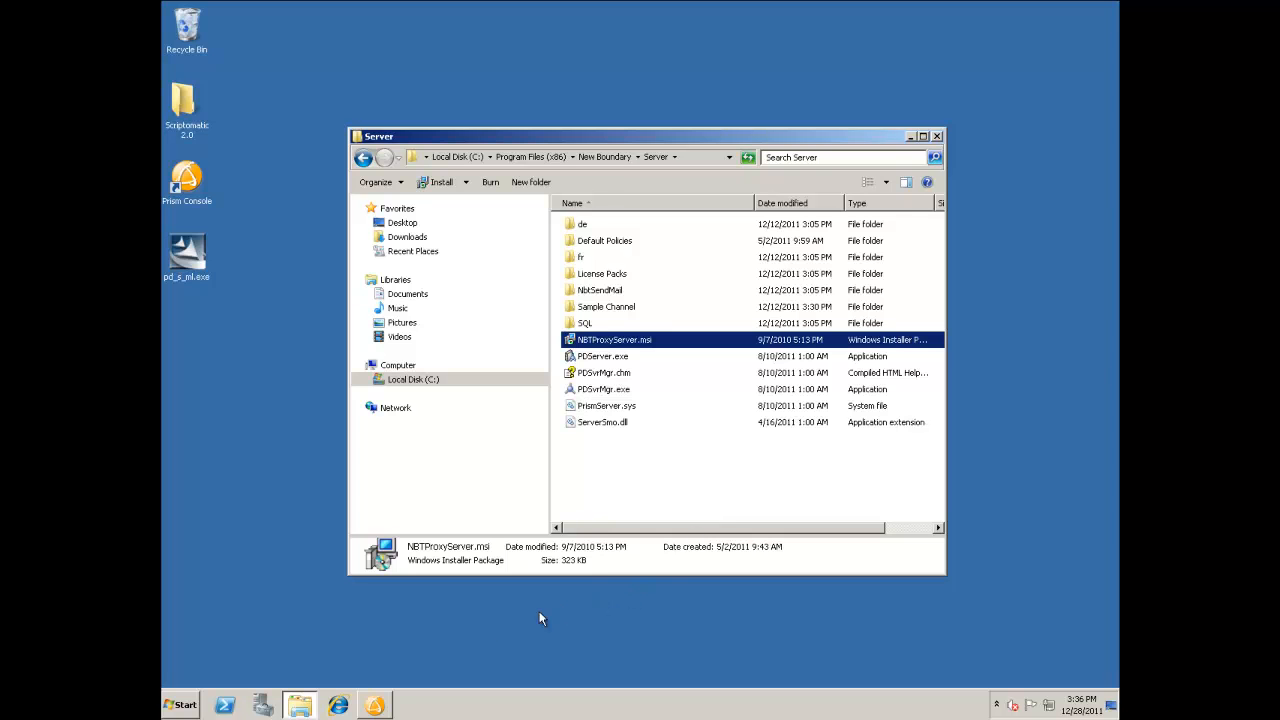
Check the proxy service in Internet Explorer at 127.0.0.1/NBTproxyserver/NBTproxyserver.asmx, and close the Server folder window.
click(345, 705)
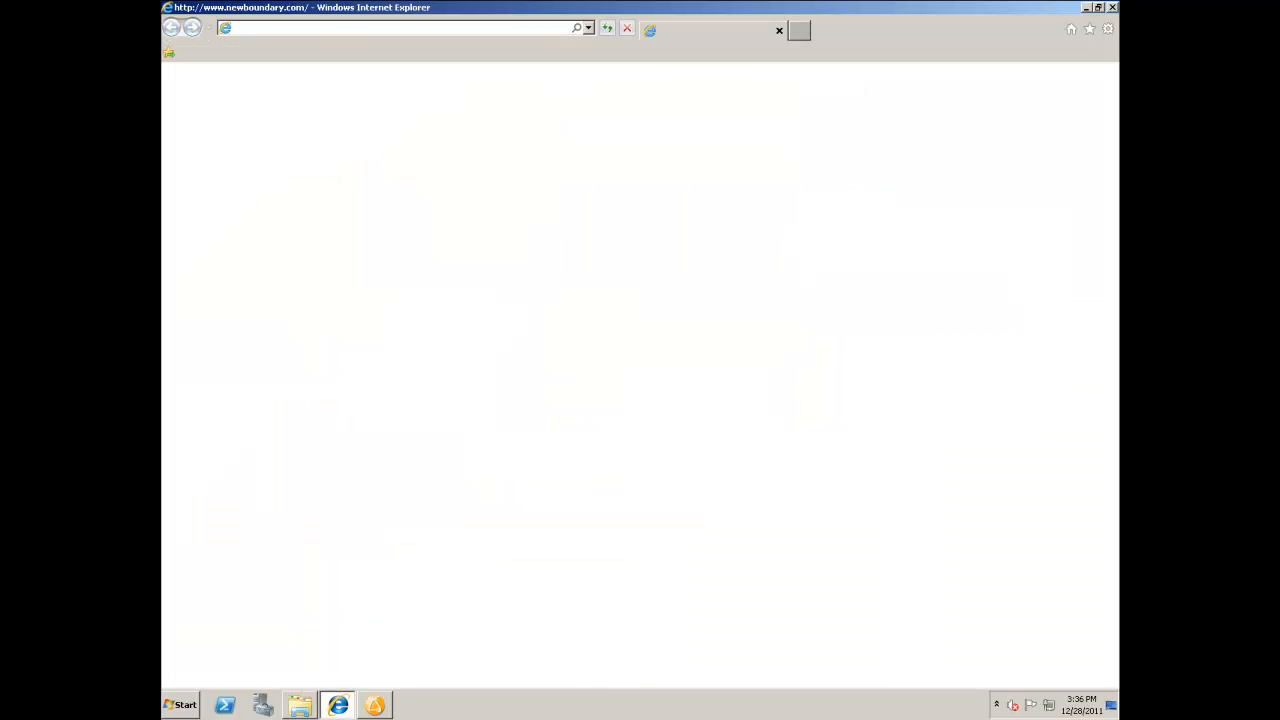
click(370, 28)
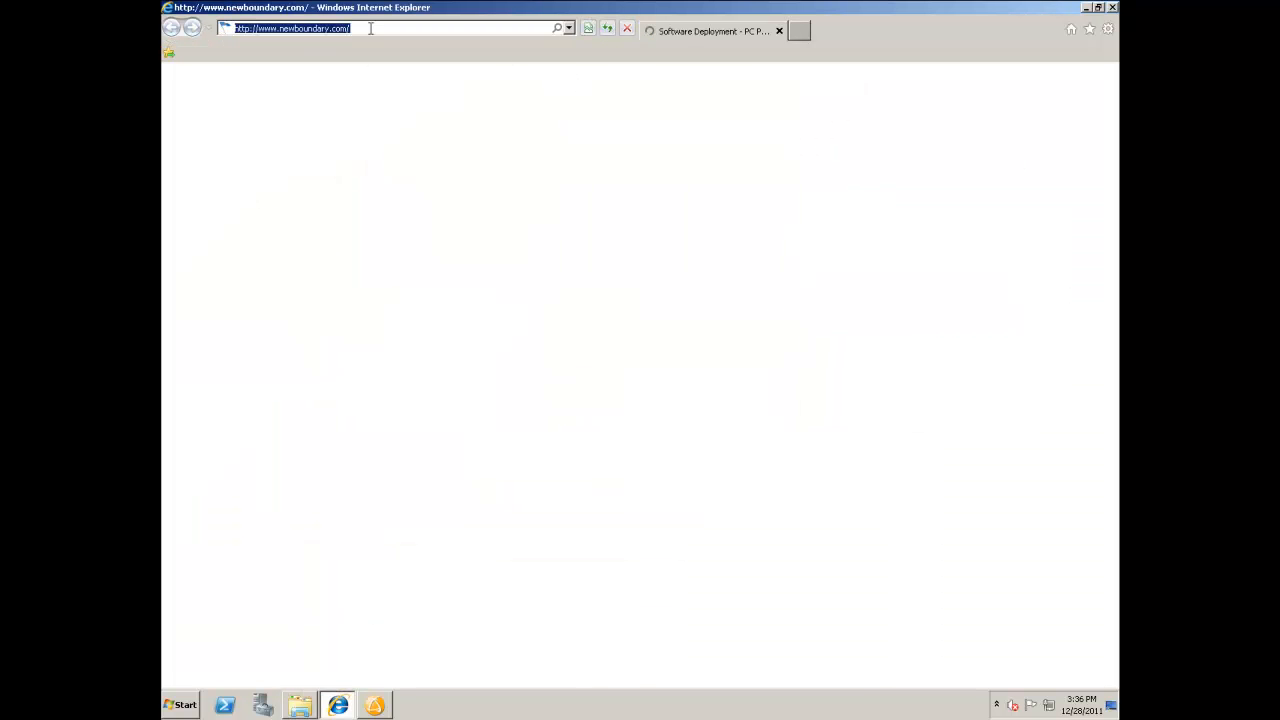
text(127.0.0.1/NBTproxyserver/NBTproxyserver.asmx)
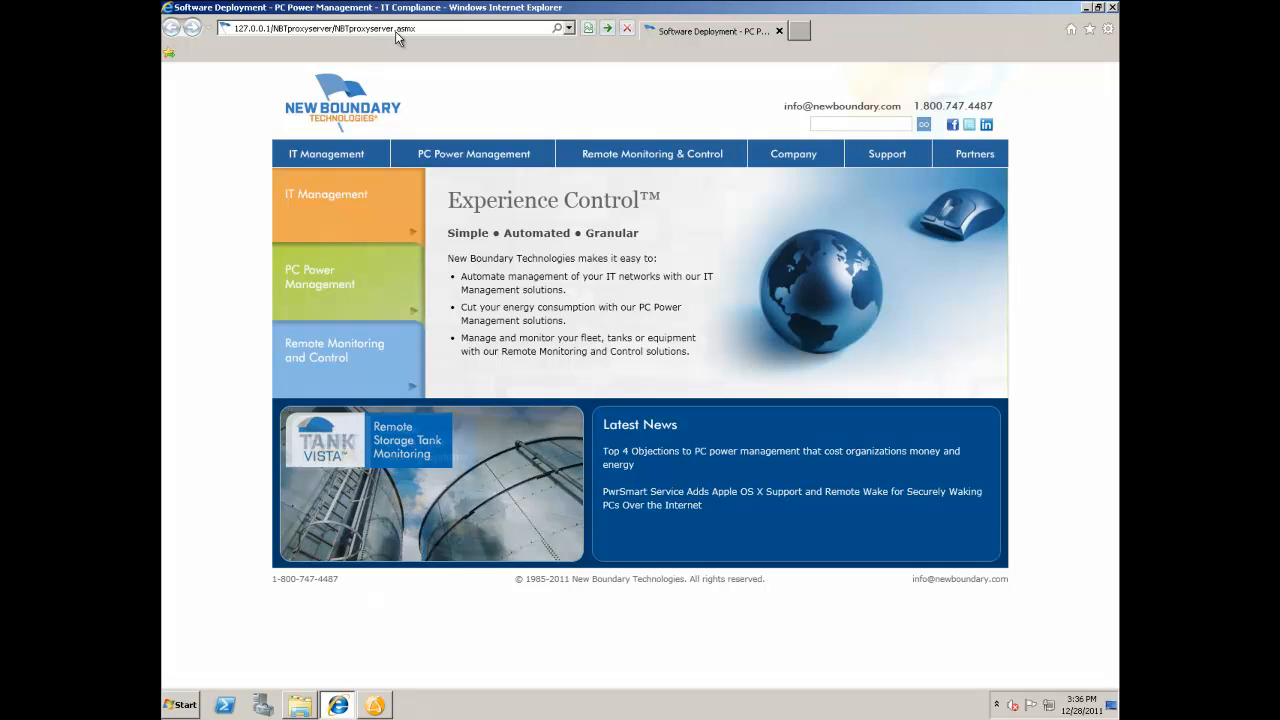
key(Return)
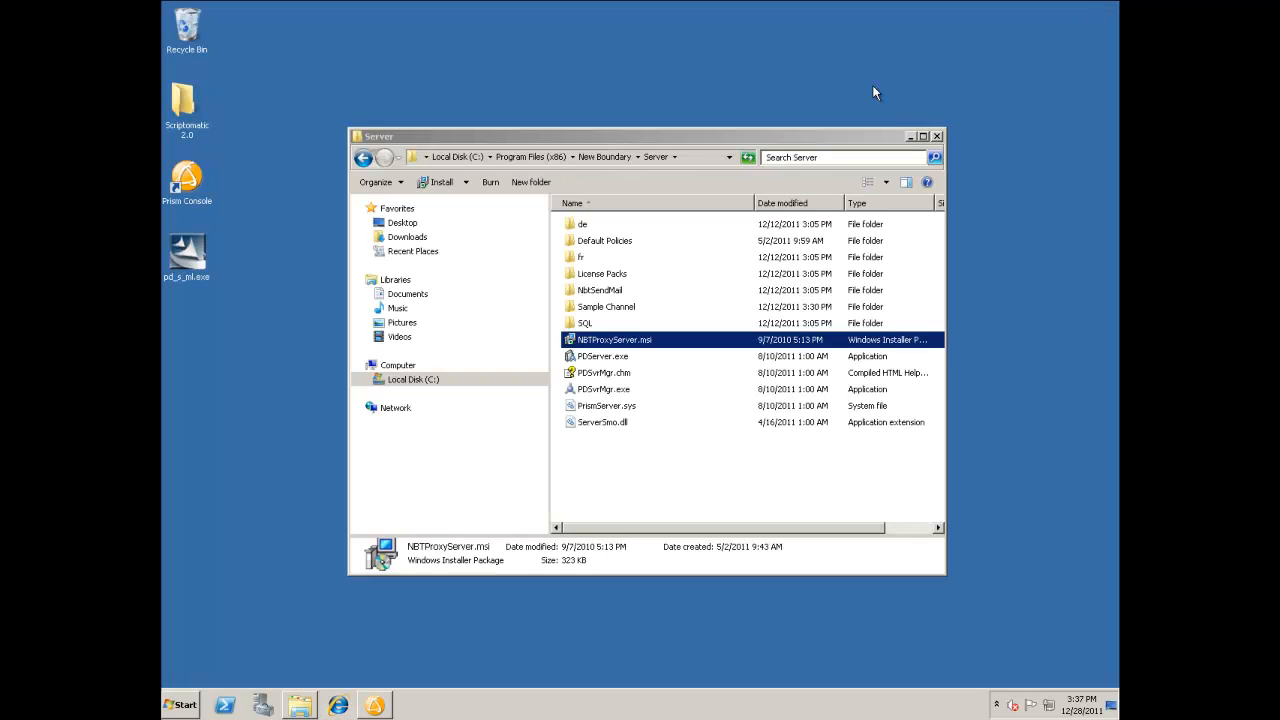
click(938, 137)
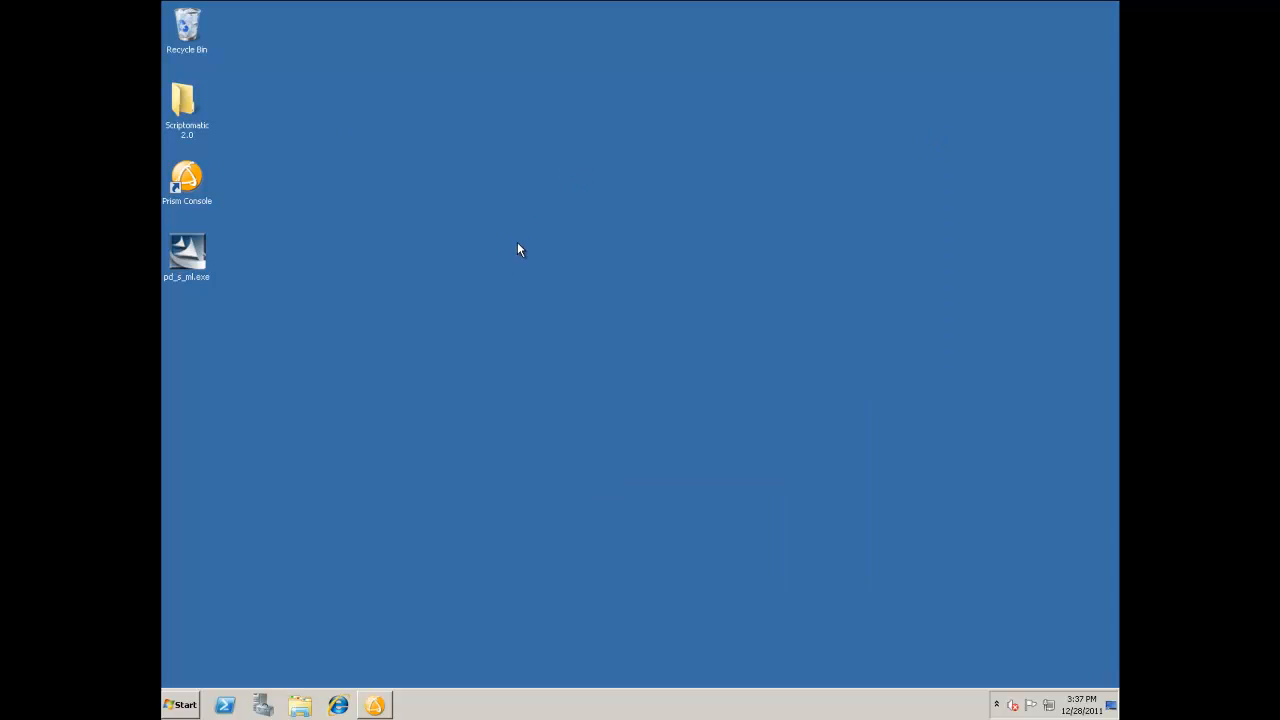
Switch to Prism Console and set Use Web Proxy Server to Auto in the client settings.
click(378, 705)
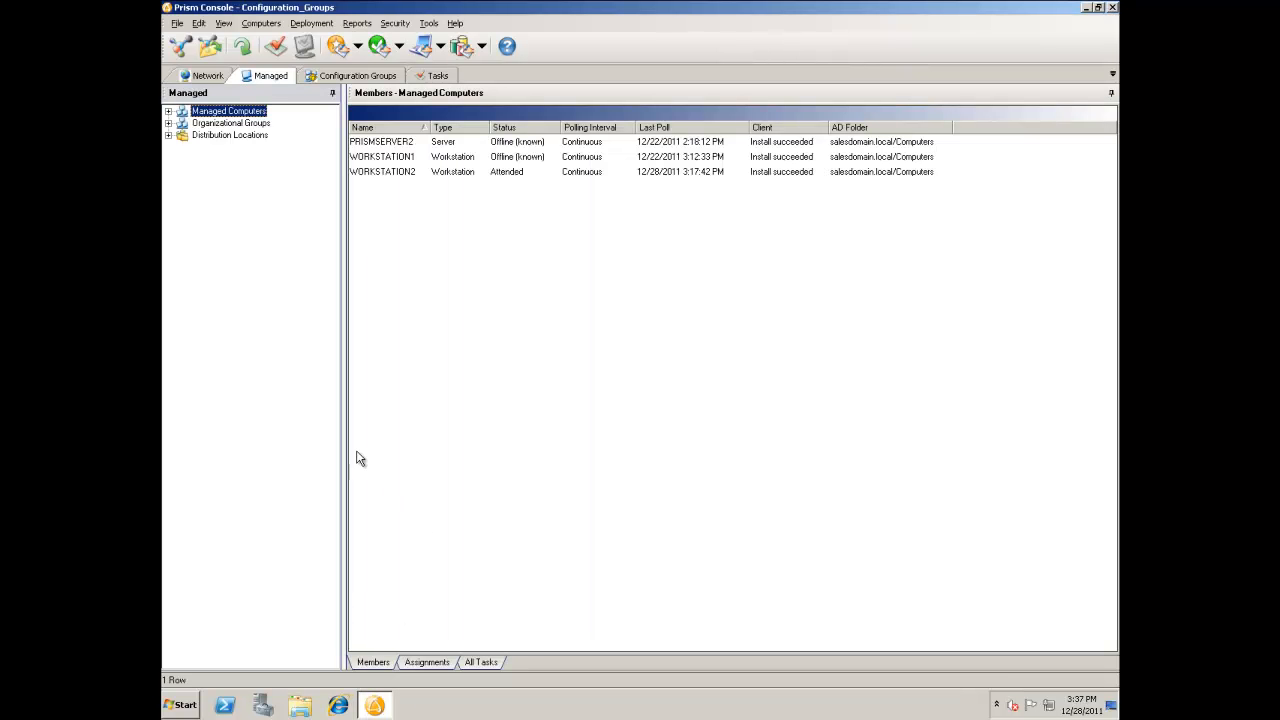
click(177, 22)
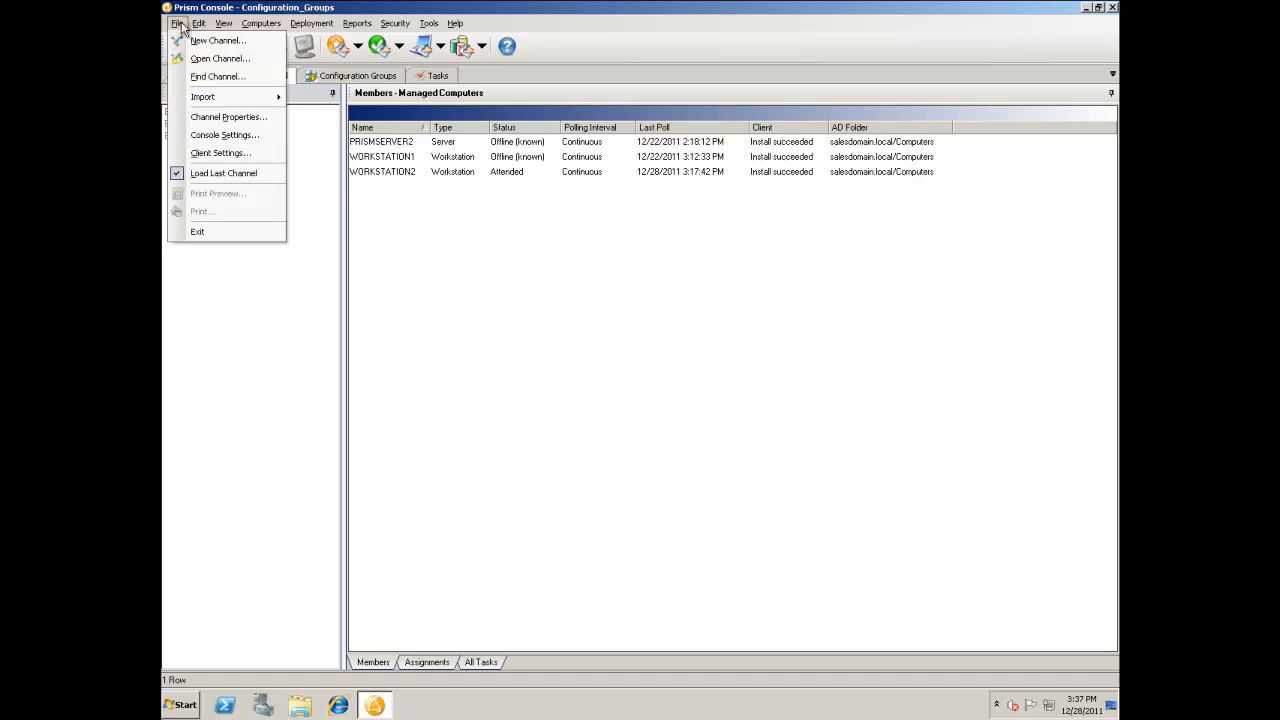
click(197, 153)
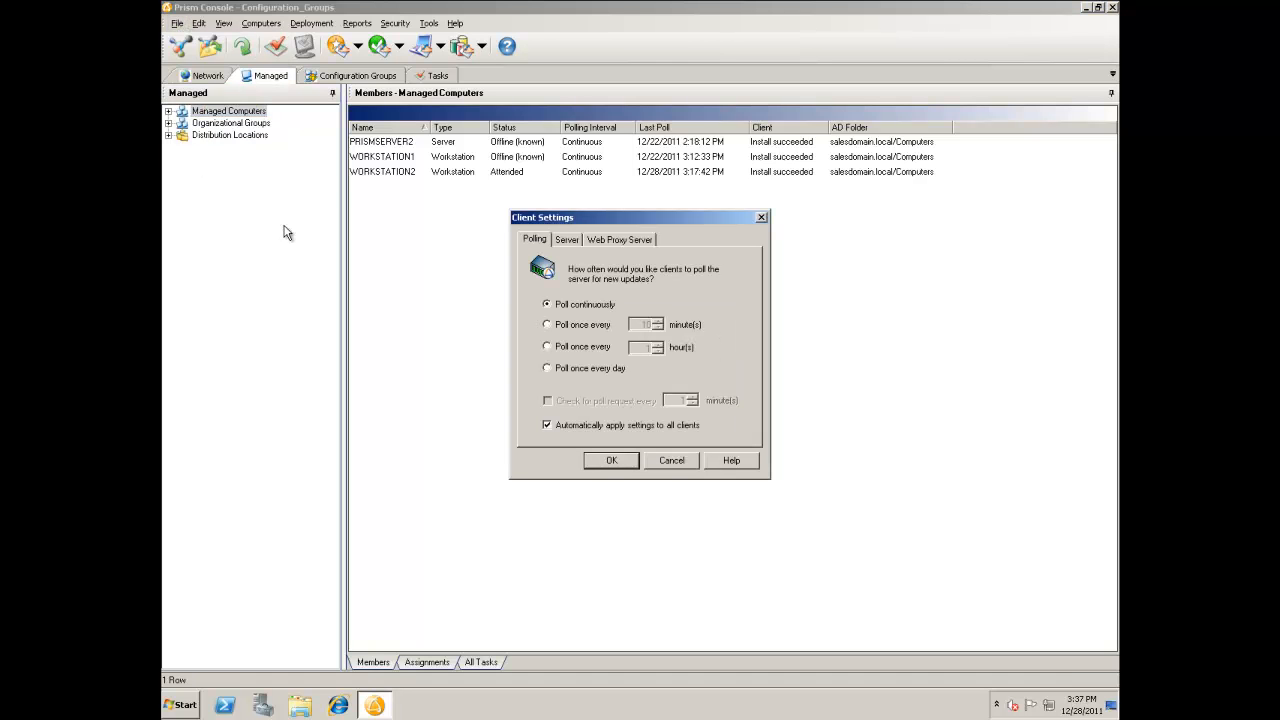
click(625, 242)
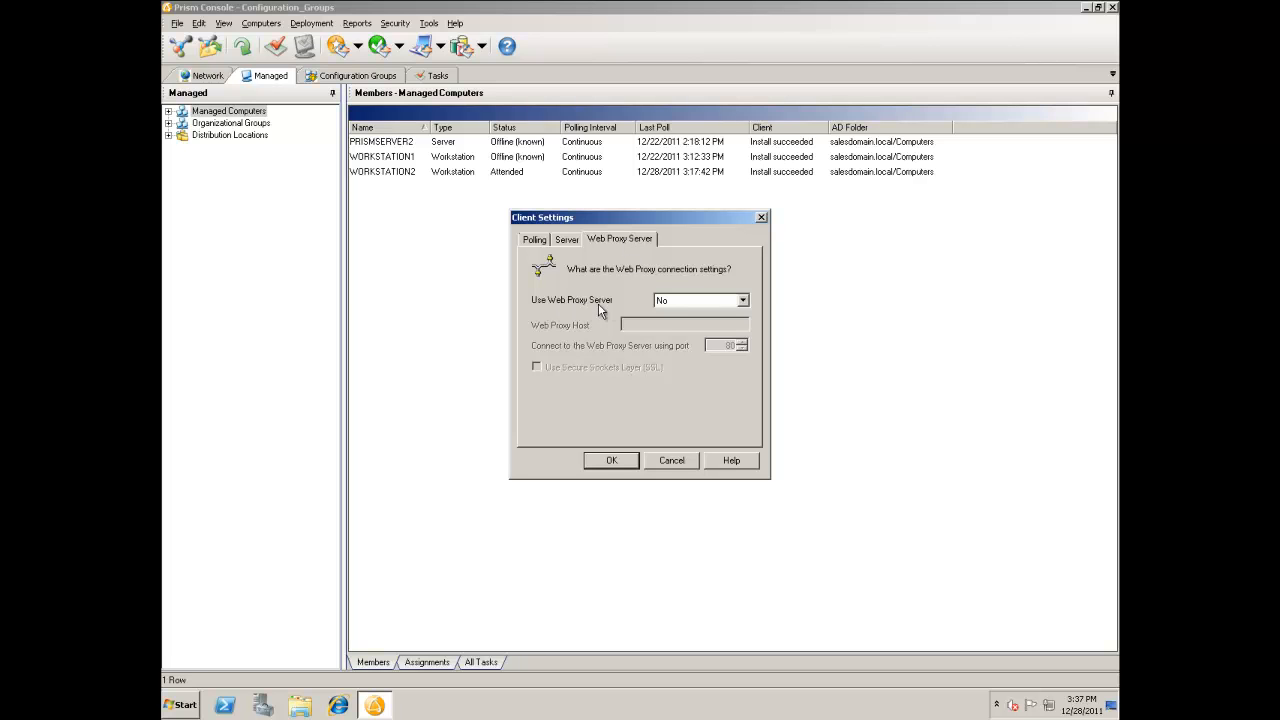
click(742, 301)
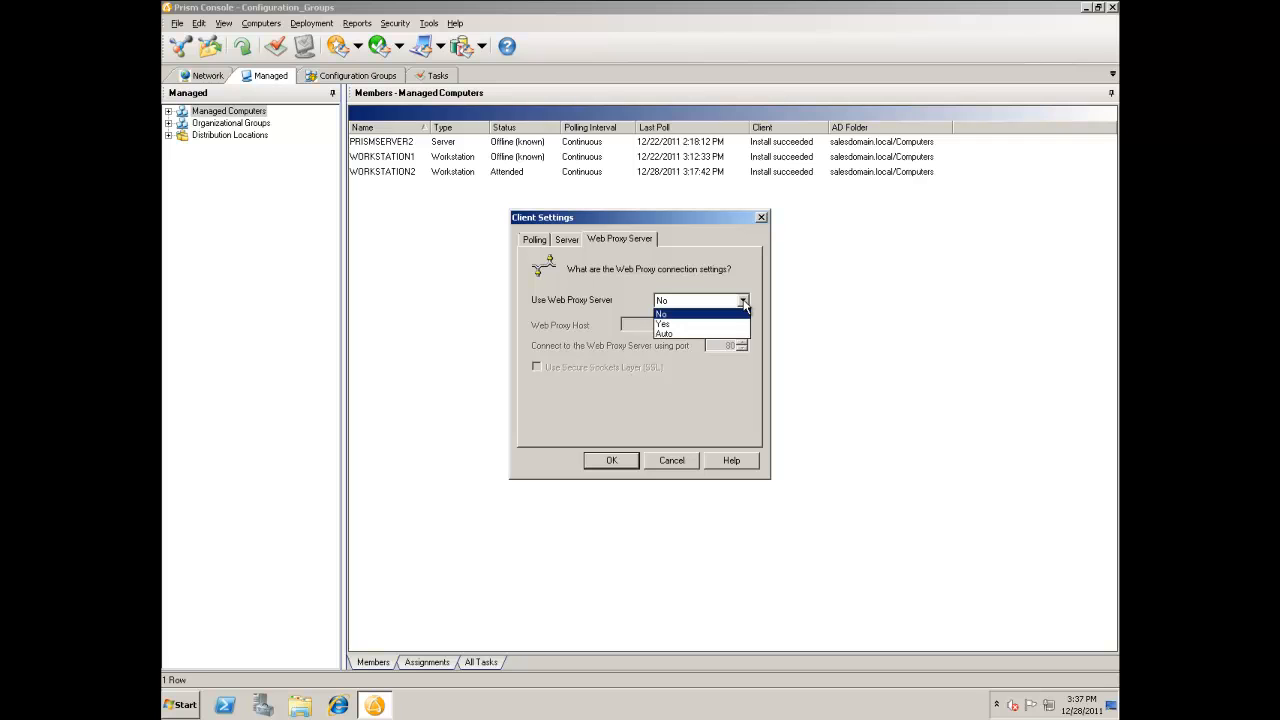
click(735, 334)
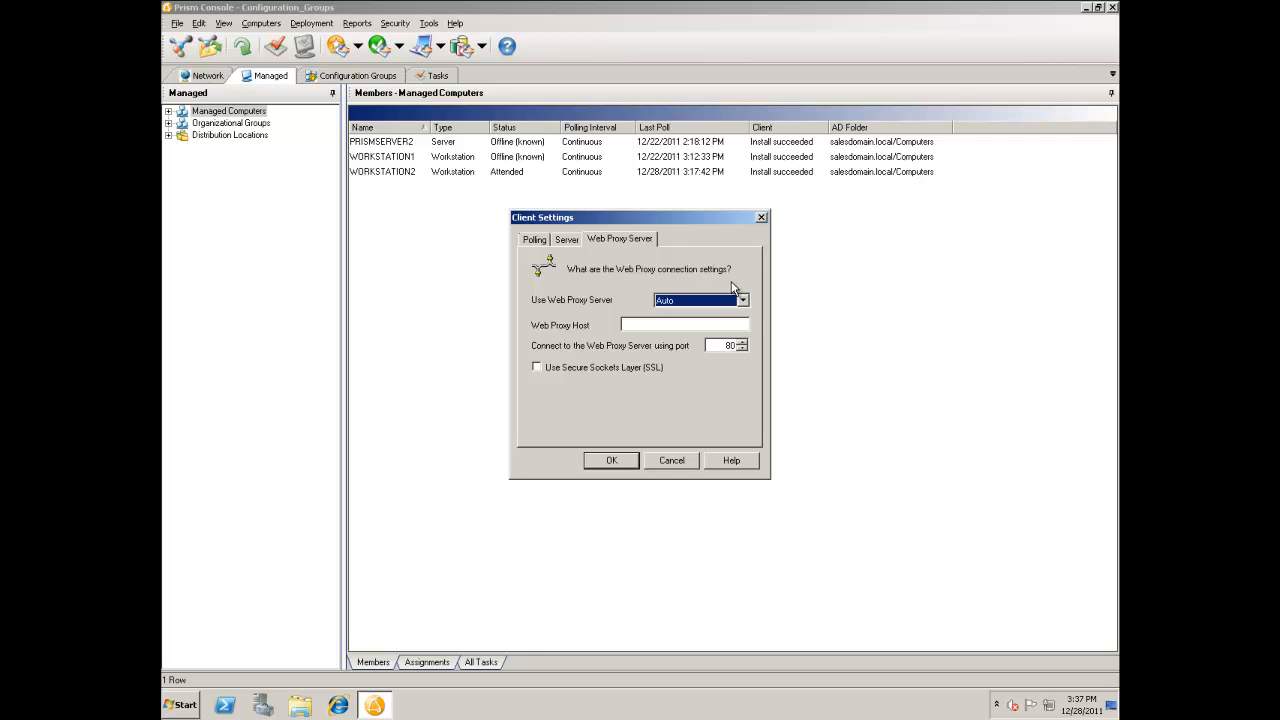
Try the Yes option for Use Web Proxy Server, and set it back to Auto.
click(742, 301)
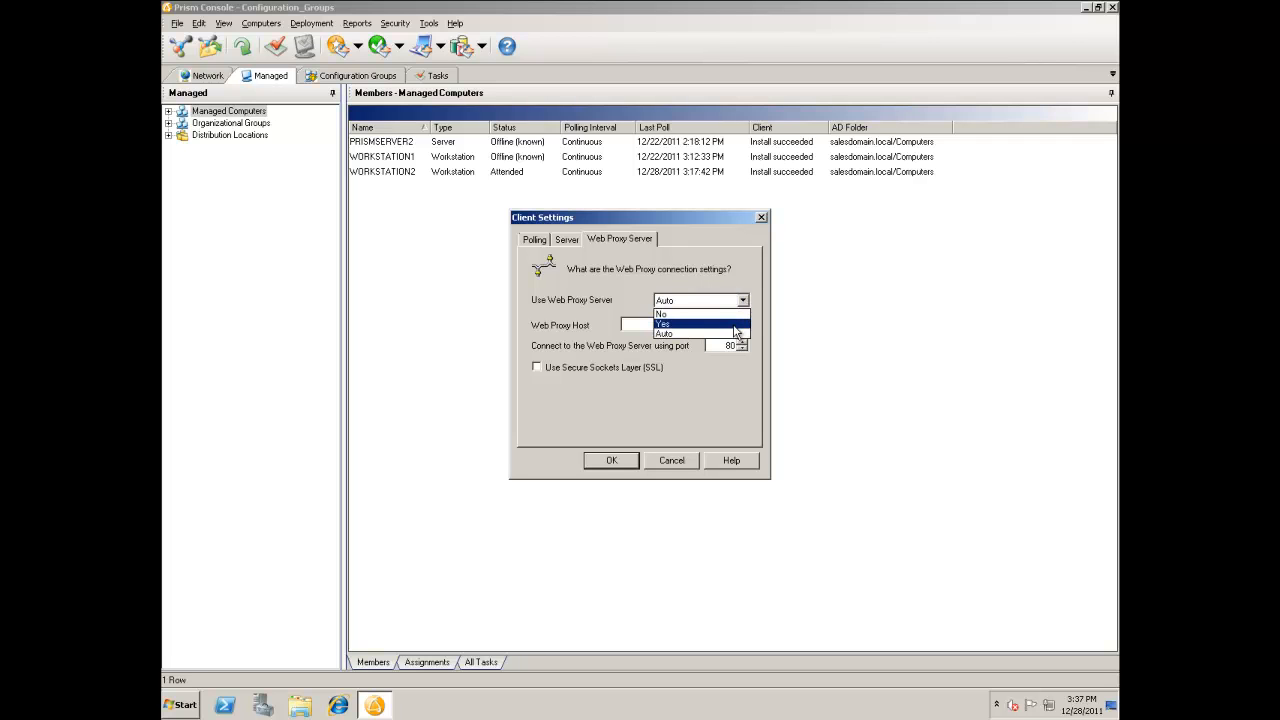
click(735, 325)
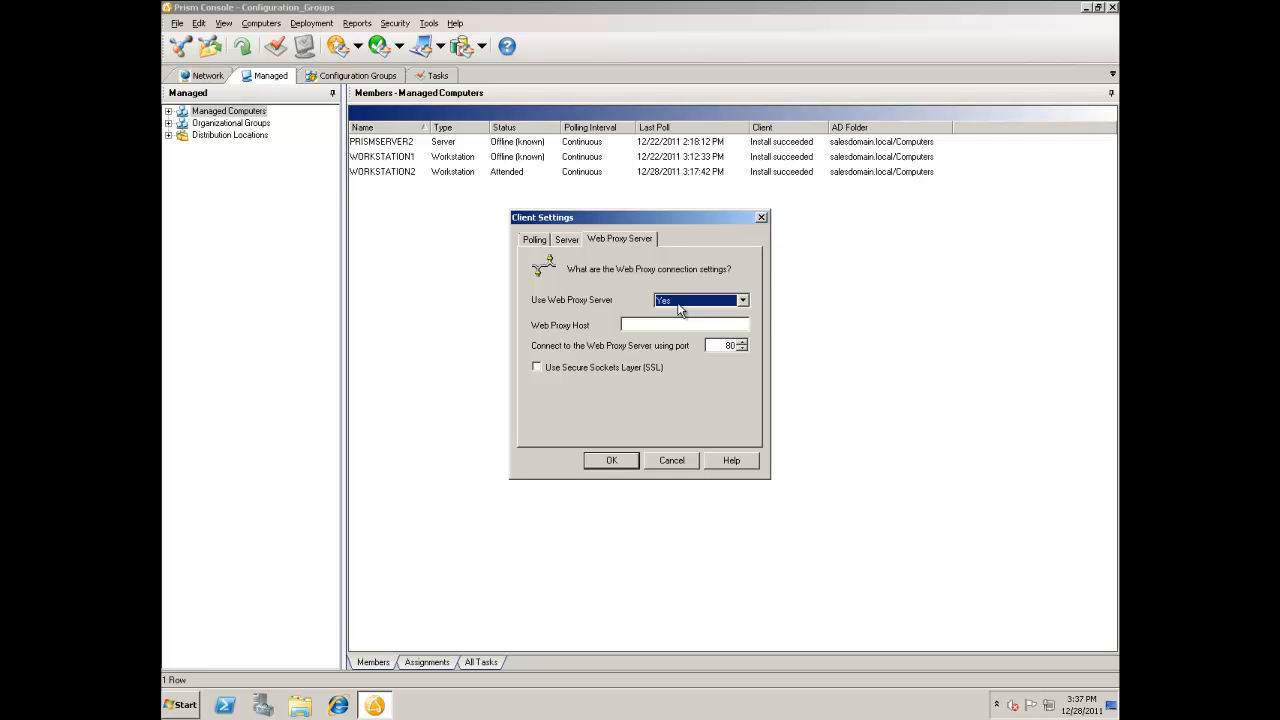
click(678, 306)
click(686, 336)
click(564, 245)
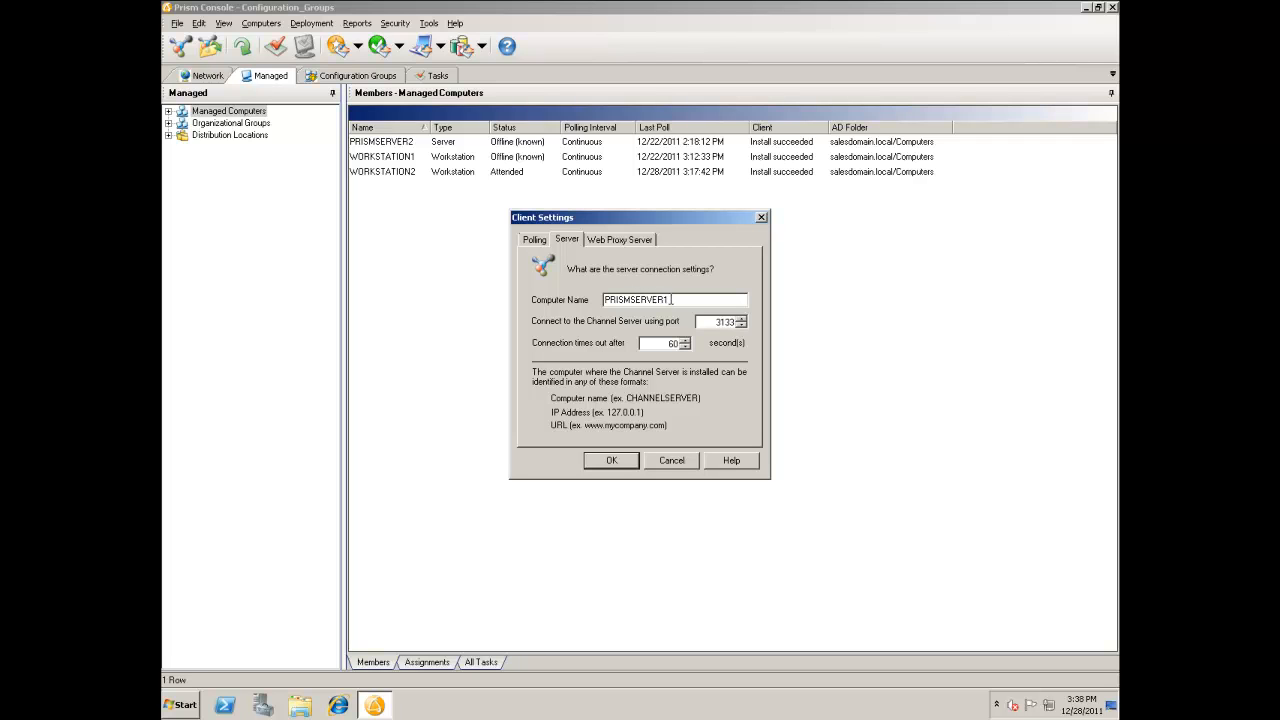
click(607, 244)
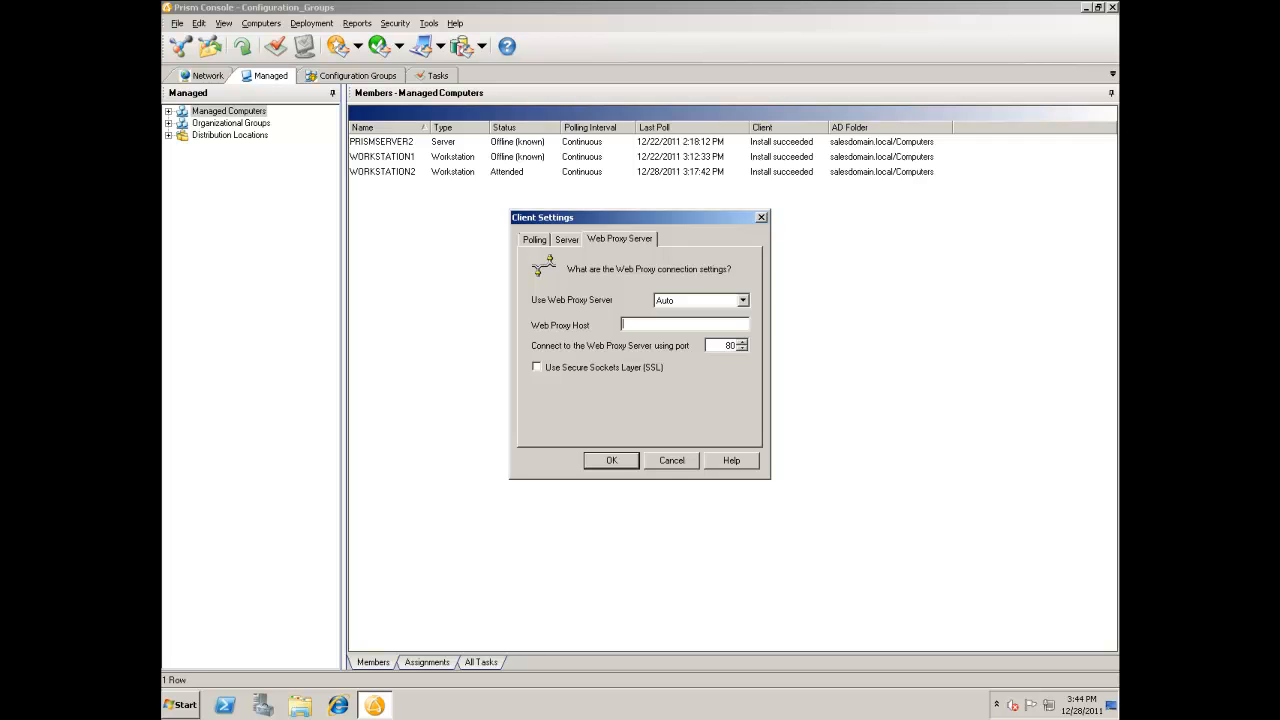
right_click(637, 324)
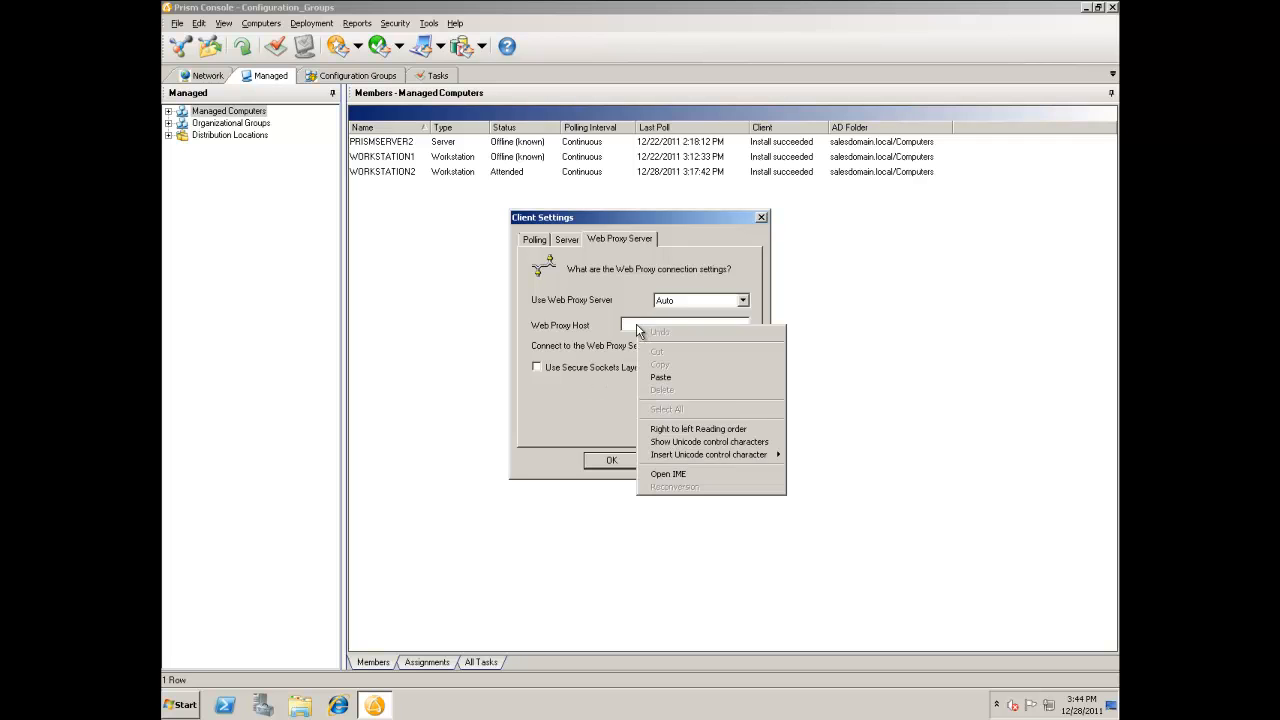
click(674, 377)
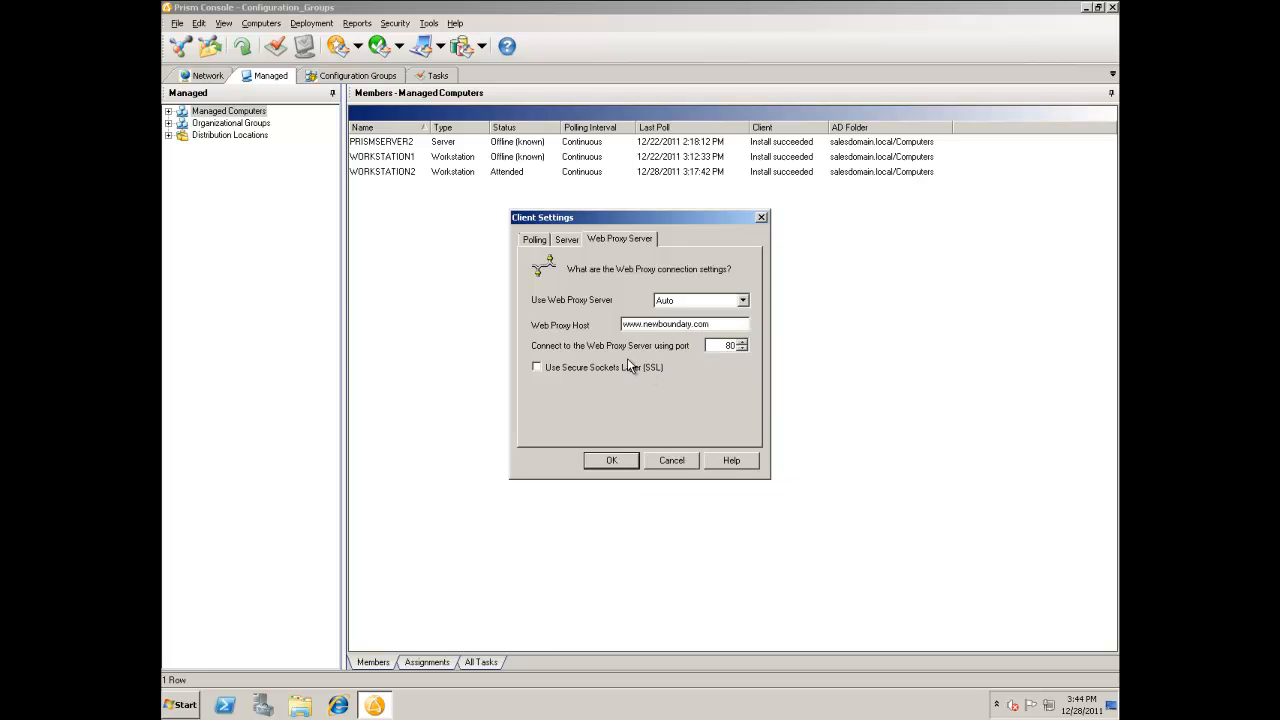